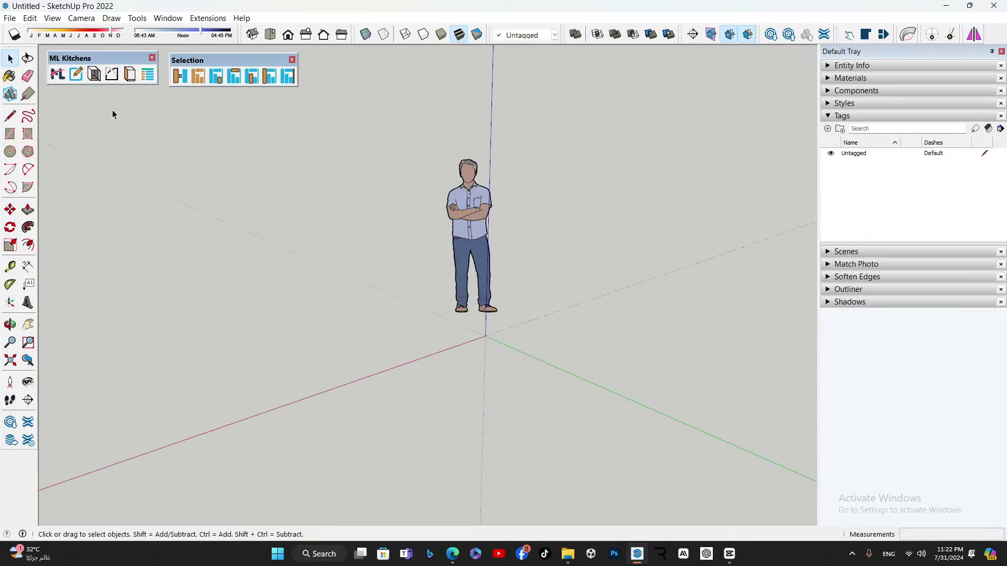
Step: Nudge the ML Kitchens and selection toolbars slightly into place
{"action": "left_click_drag", "start_coordinate": [127, 58], "coordinate": [127, 61]}
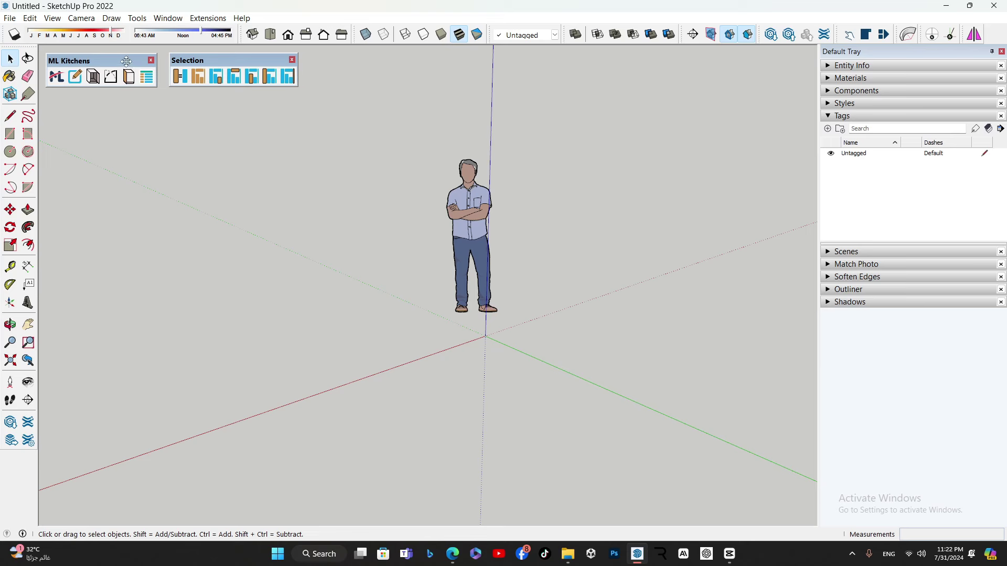
{"action": "left_click_drag", "start_coordinate": [189, 59], "coordinate": [188, 61]}
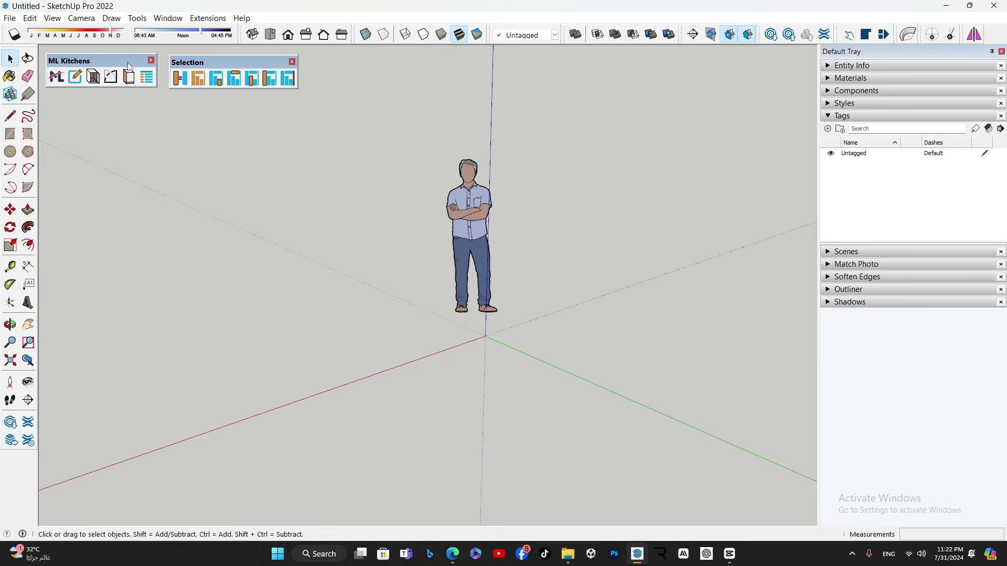
{"action": "left_click_drag", "start_coordinate": [118, 62], "coordinate": [121, 62]}
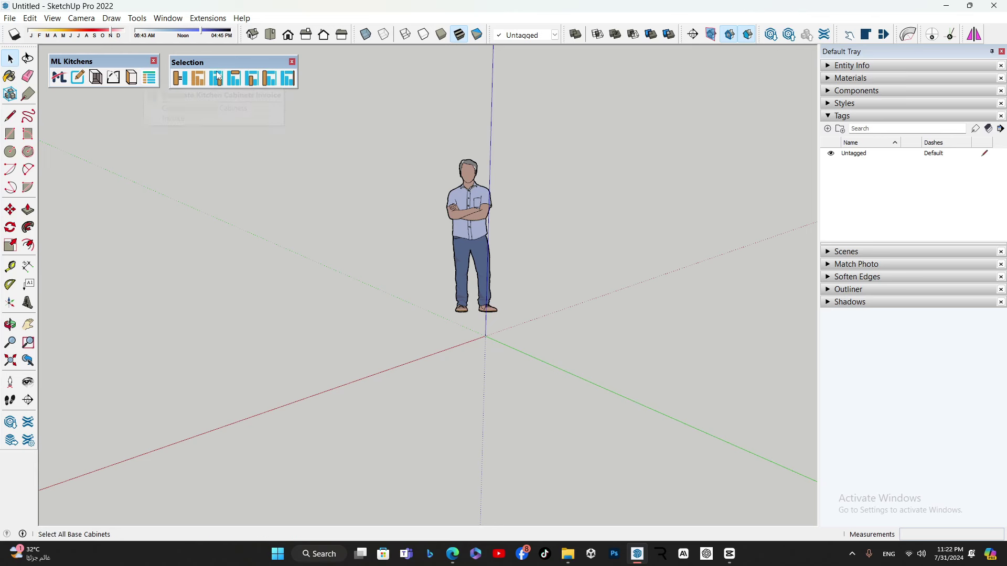
{"action": "left_click_drag", "start_coordinate": [215, 63], "coordinate": [216, 63]}
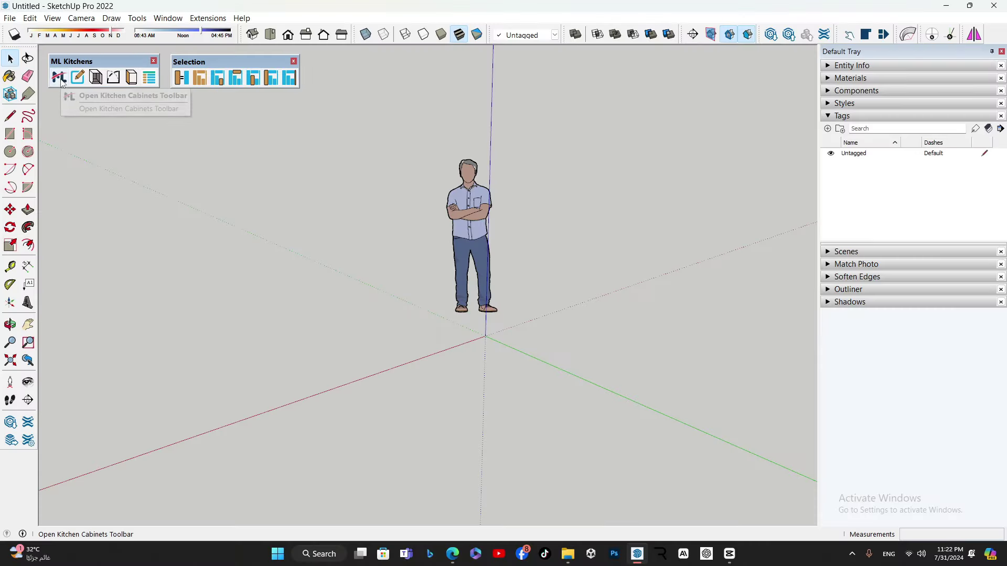
Step: Show the kitchen units catalogue's Base Cabinets list down to the 60cm Sink and 60cm Stove sizes
{"action": "left_click", "coordinate": [60, 79]}
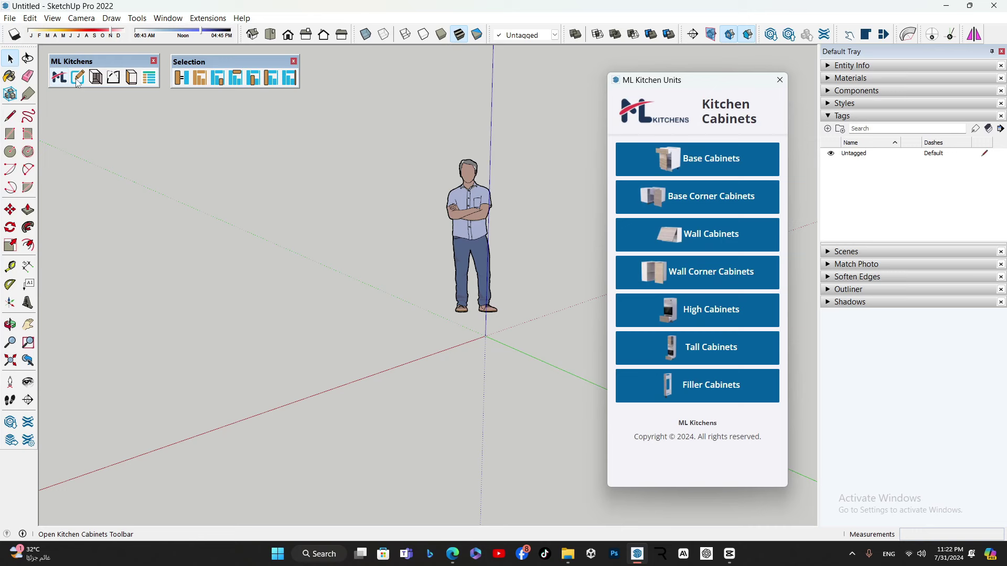
{"action": "left_click_drag", "start_coordinate": [662, 82], "coordinate": [652, 78]}
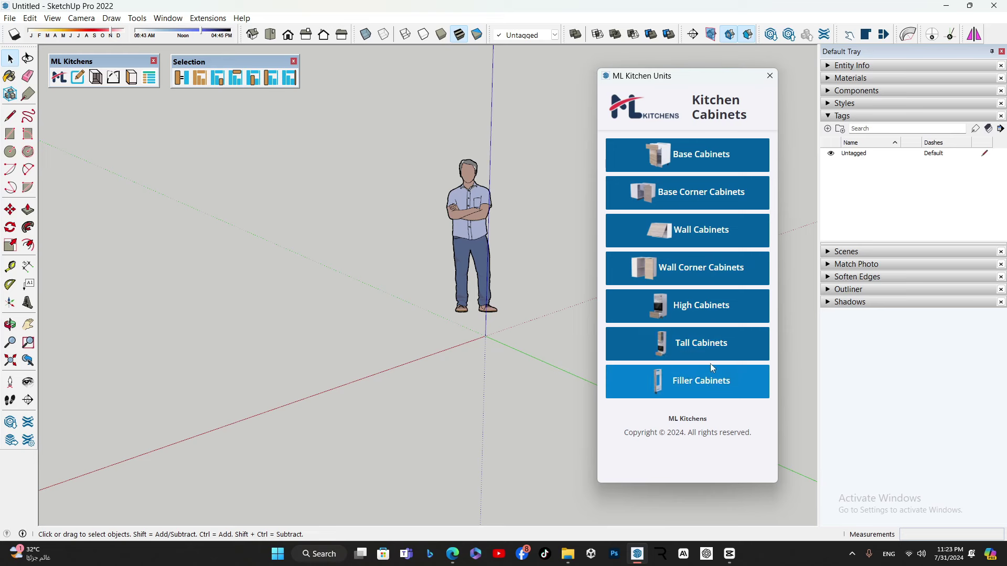
{"action": "left_click", "coordinate": [696, 161]}
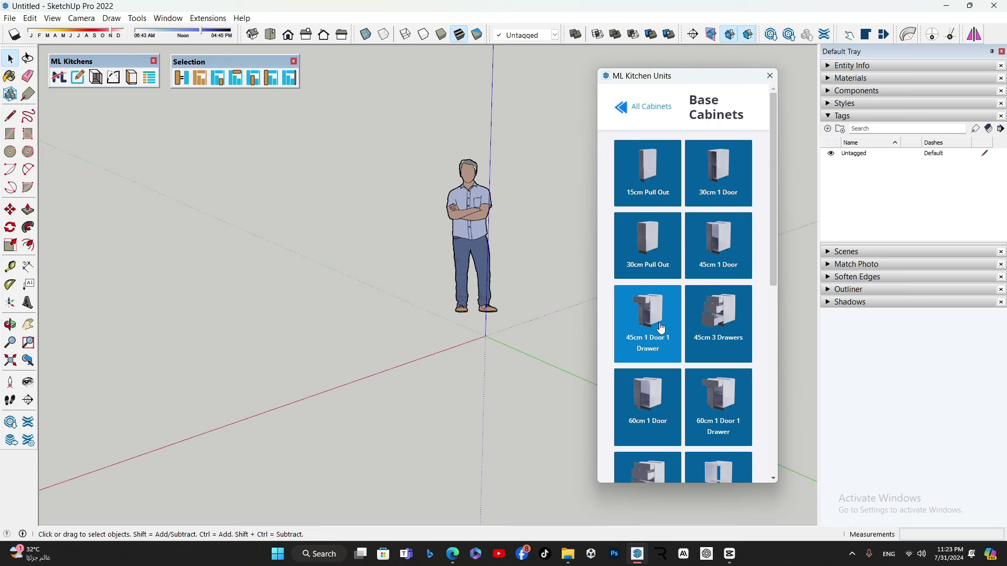
{"action": "scroll", "coordinate": [661, 336], "scroll_direction": "down", "scroll_amount": 2}
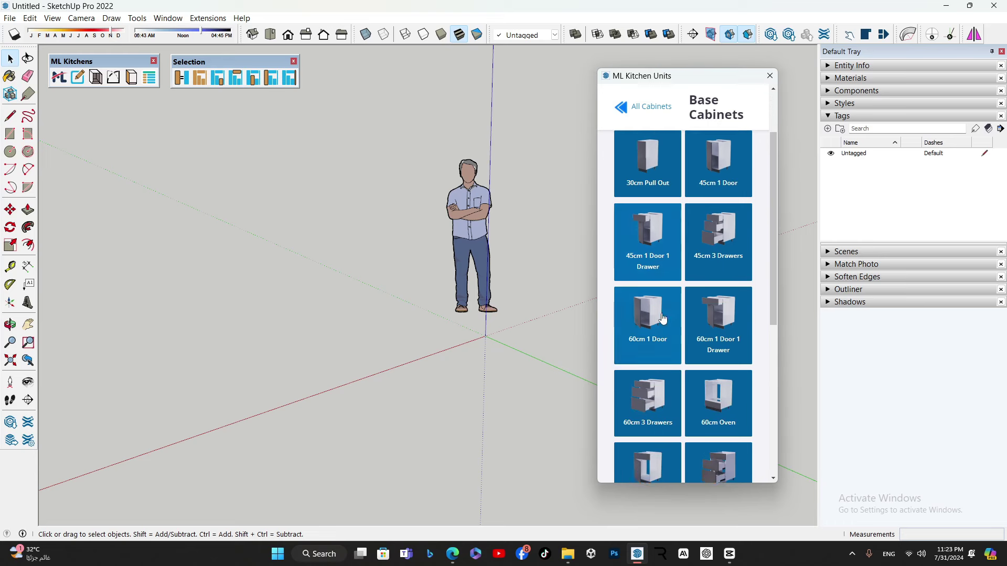
Step: Place a 60cm 3 Drawers cabinet at the origin and a 60cm 1 Door 1 Drawer beside it
{"action": "left_click", "coordinate": [660, 382]}
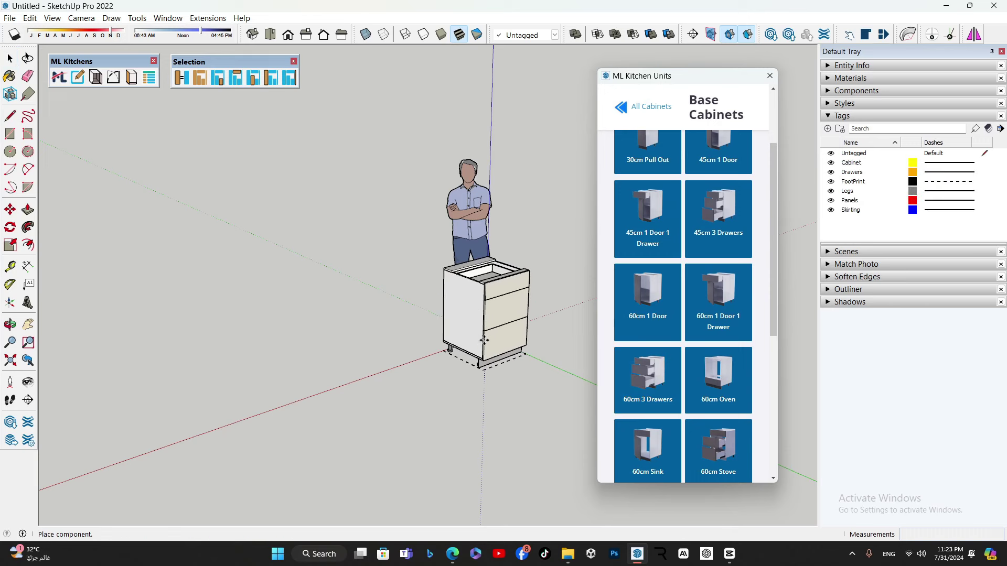
{"action": "left_click", "coordinate": [484, 339]}
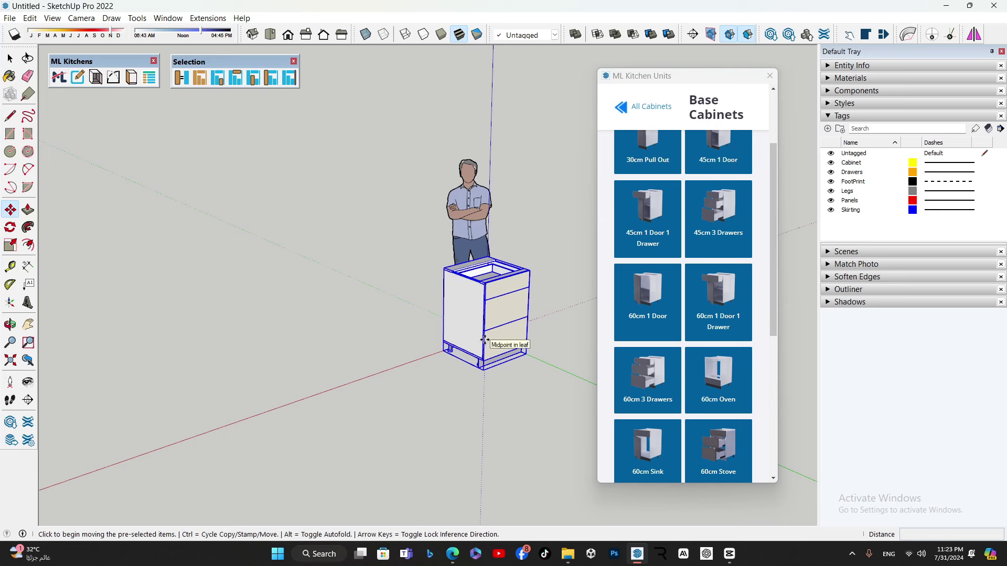
{"action": "left_click", "coordinate": [729, 304]}
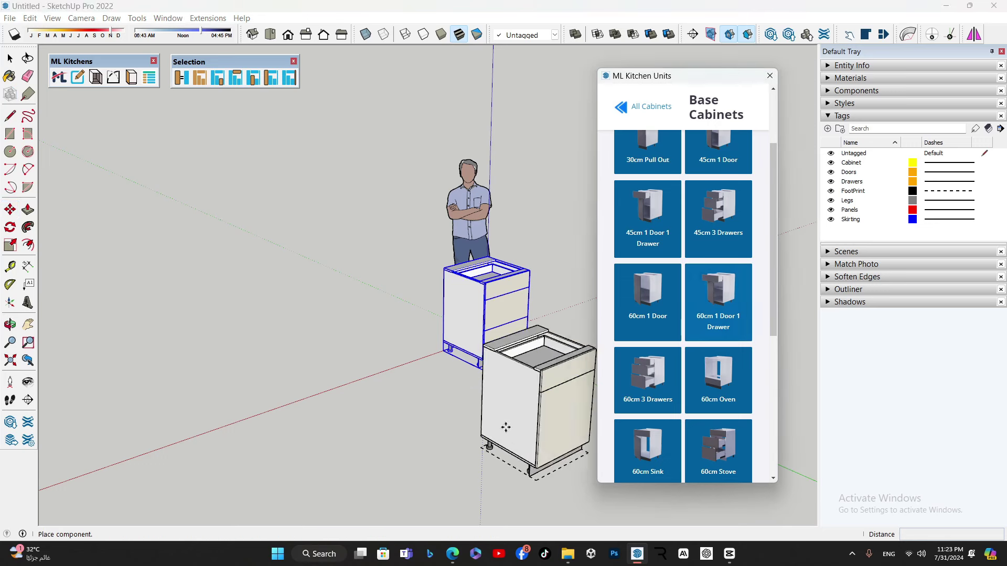
{"action": "left_click", "coordinate": [440, 347]}
{"action": "middle_click_drag", "start_coordinate": [441, 348], "coordinate": [315, 294]}
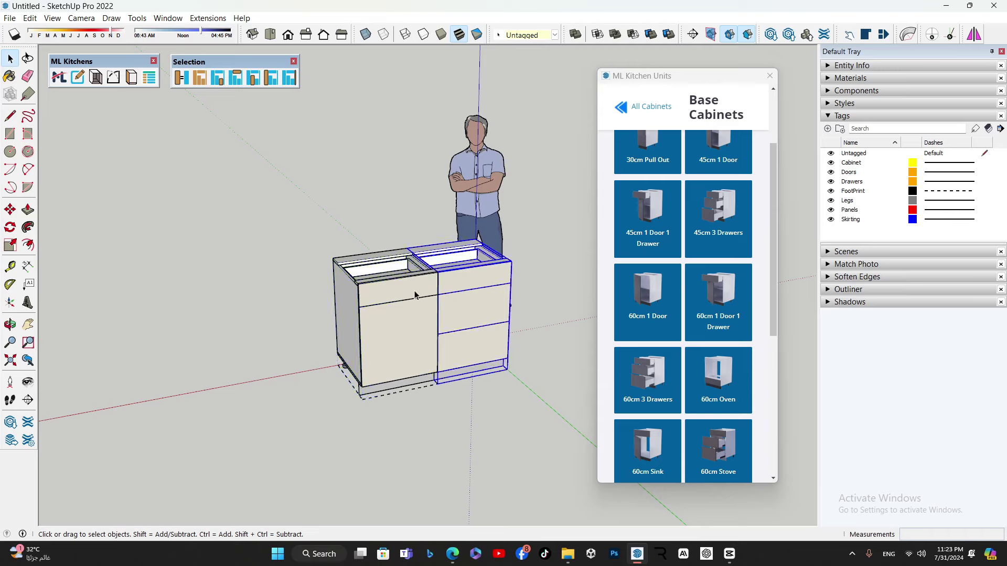
Step: Give the 1-door-1-drawer cabinet a dark grey finish
{"action": "left_click", "coordinate": [79, 78]}
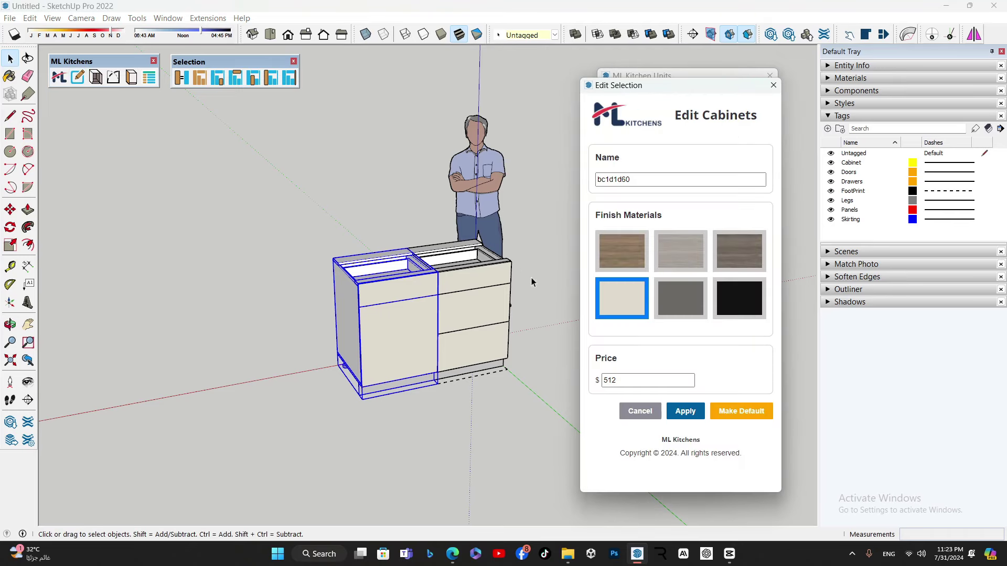
{"action": "left_click", "coordinate": [684, 309]}
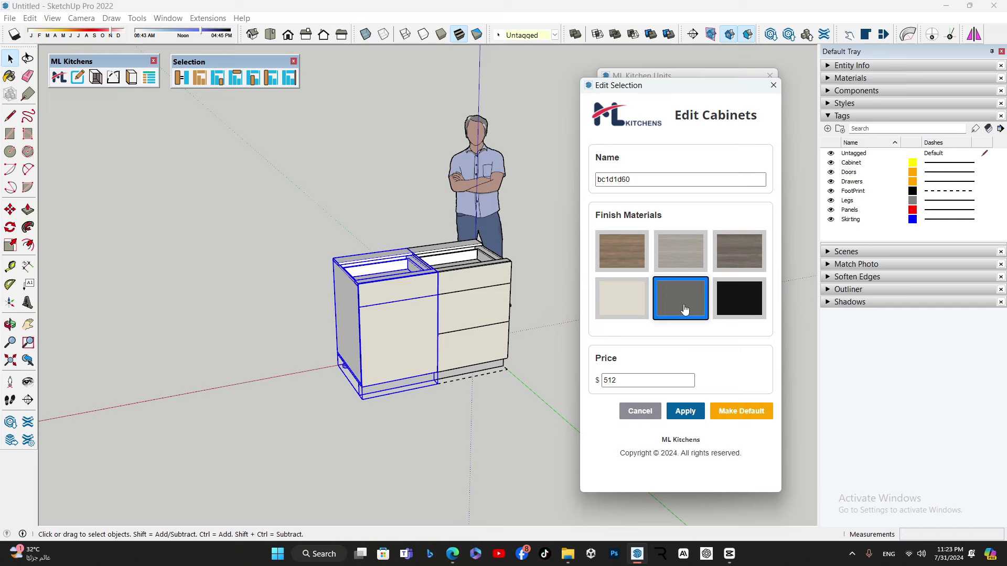
{"action": "left_click", "coordinate": [686, 411]}
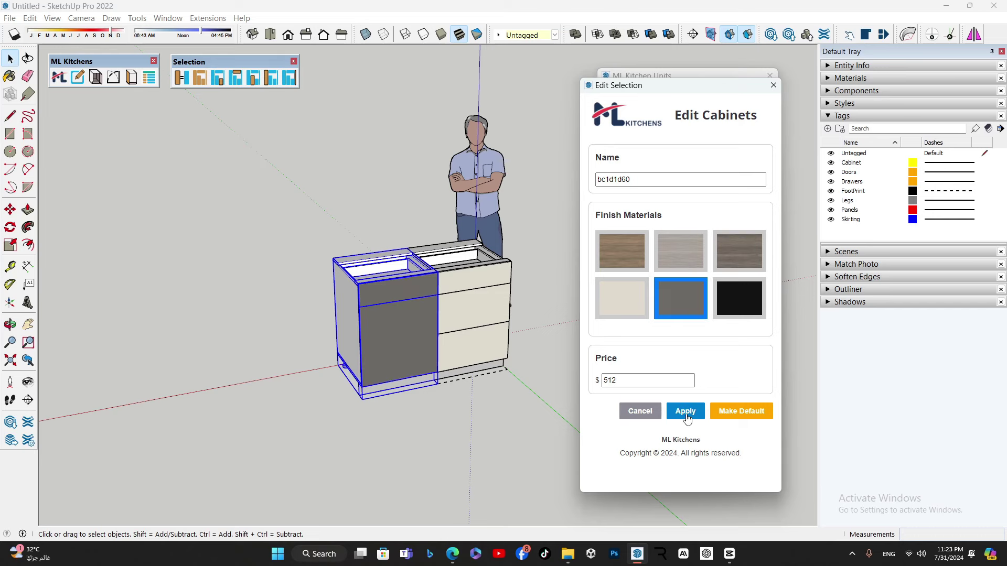
{"action": "left_click", "coordinate": [773, 85]}
Step: Change the cabinet's price to 640
{"action": "middle_click_drag", "start_coordinate": [517, 292], "coordinate": [445, 304]}
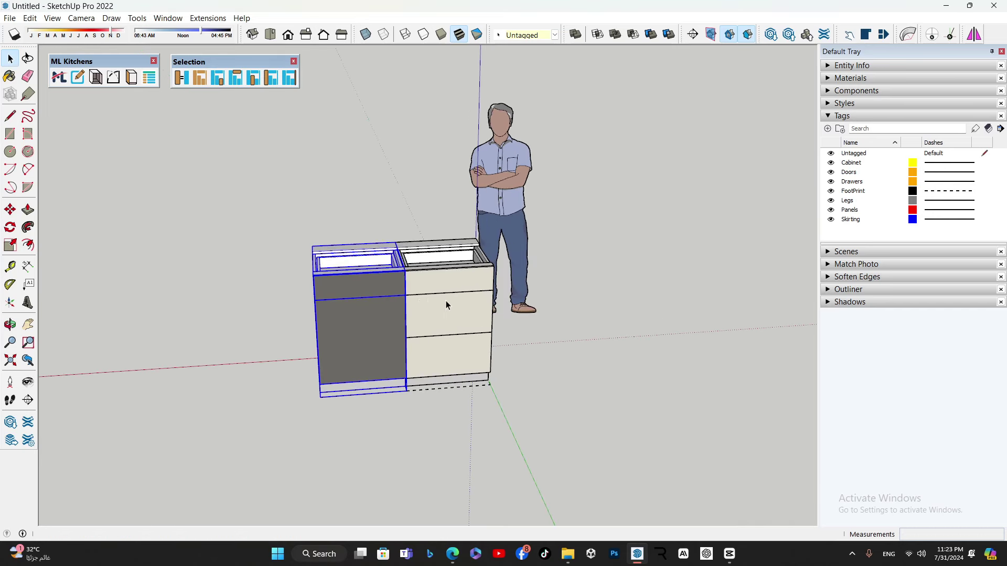
{"action": "left_click", "coordinate": [77, 77]}
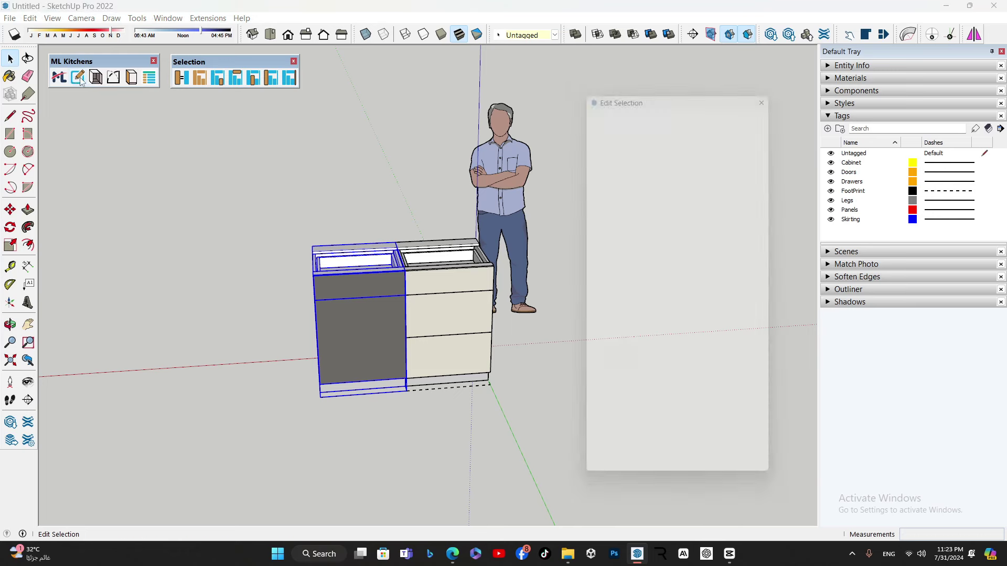
{"action": "double_click", "coordinate": [627, 377]}
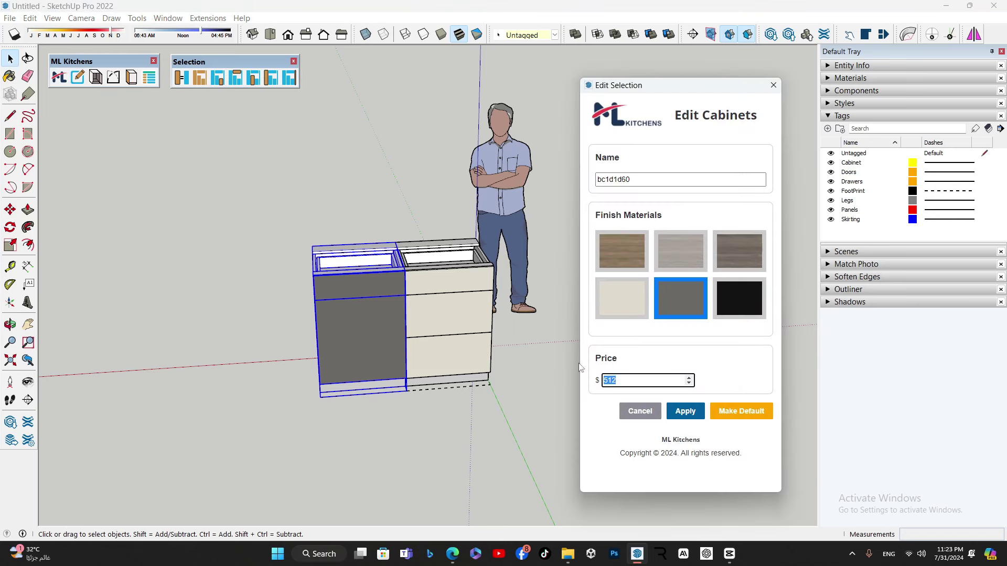
{"action": "type", "text": "640"}
{"action": "left_click", "coordinate": [685, 411]}
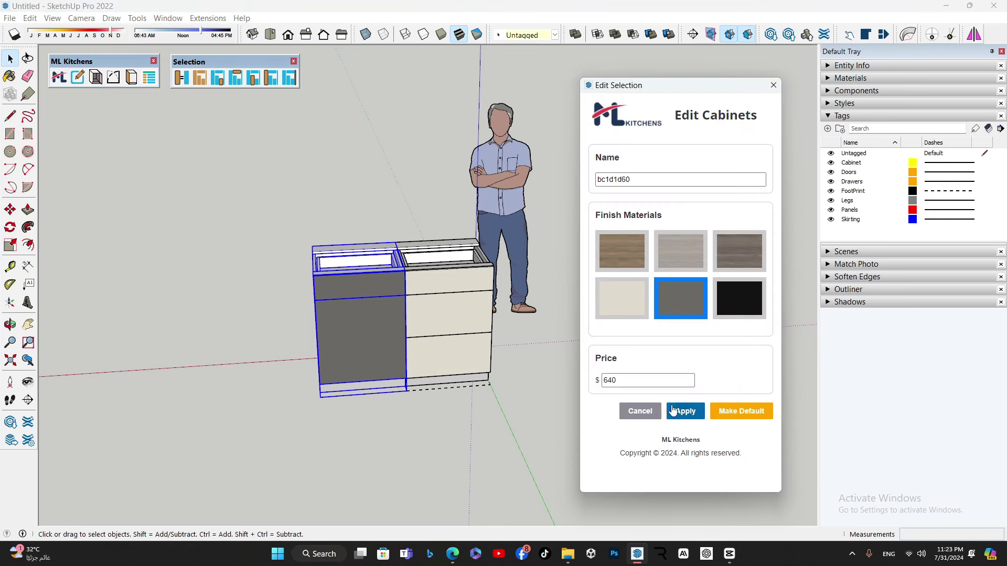
{"action": "left_click", "coordinate": [774, 85]}
Step: Add another 60cm 1 Door 1 Drawer and a 60cm 3 Drawers cabinet at the run's left end
{"action": "left_click", "coordinate": [59, 77]}
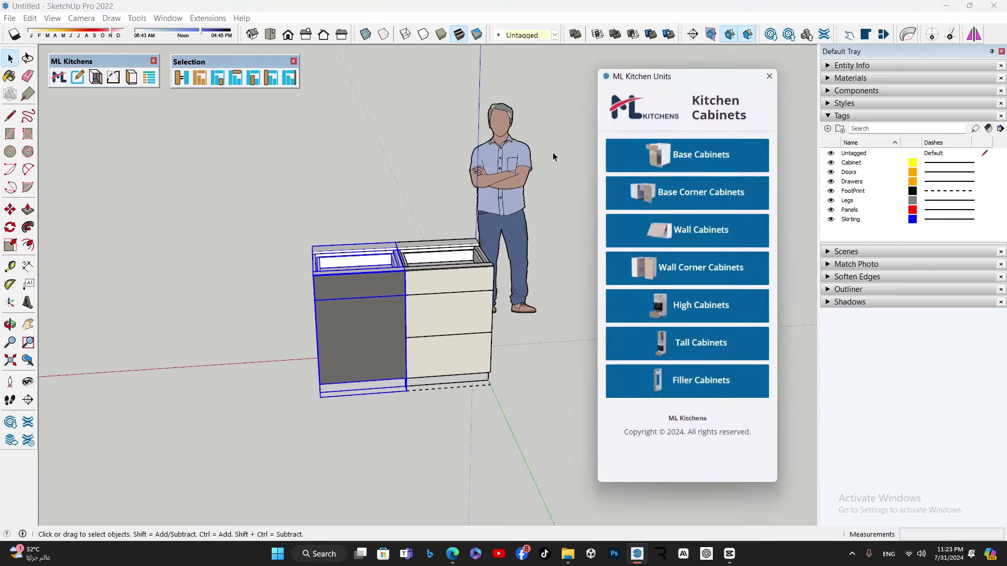
{"action": "left_click", "coordinate": [685, 152]}
{"action": "scroll", "coordinate": [690, 387], "scroll_direction": "down", "scroll_amount": 2}
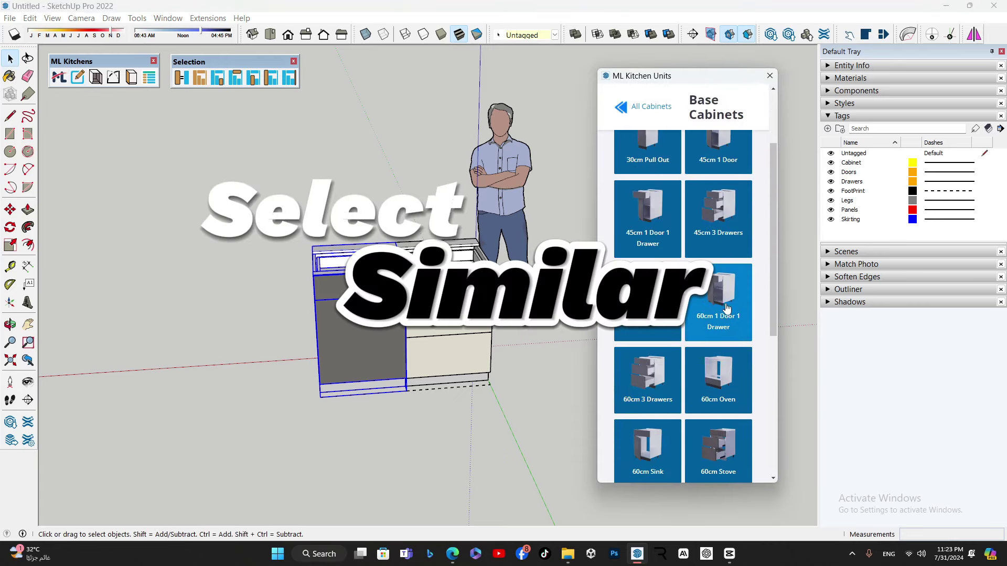
{"action": "left_click", "coordinate": [718, 298]}
{"action": "left_click", "coordinate": [317, 364]}
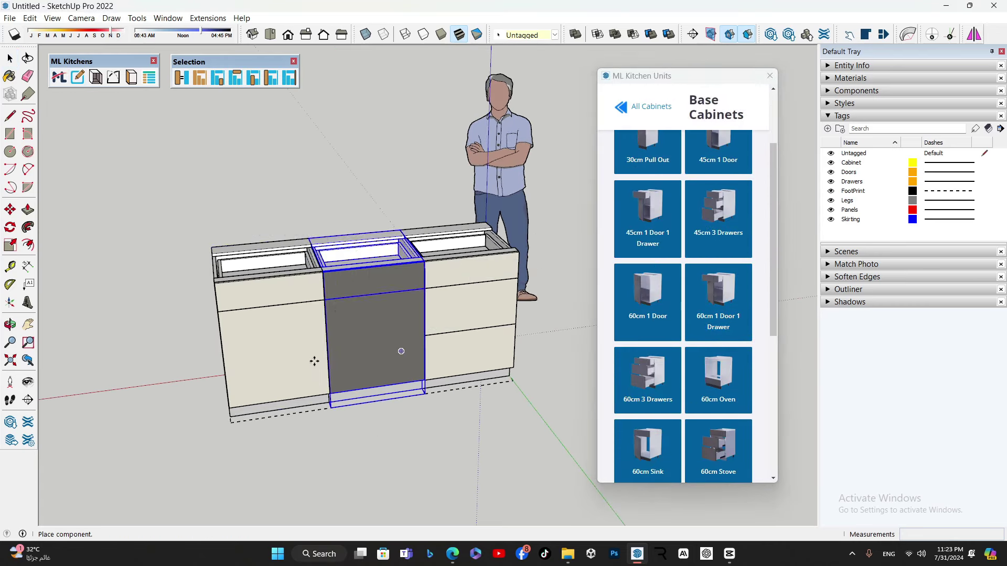
{"action": "left_click", "coordinate": [649, 381]}
{"action": "left_click", "coordinate": [219, 370]}
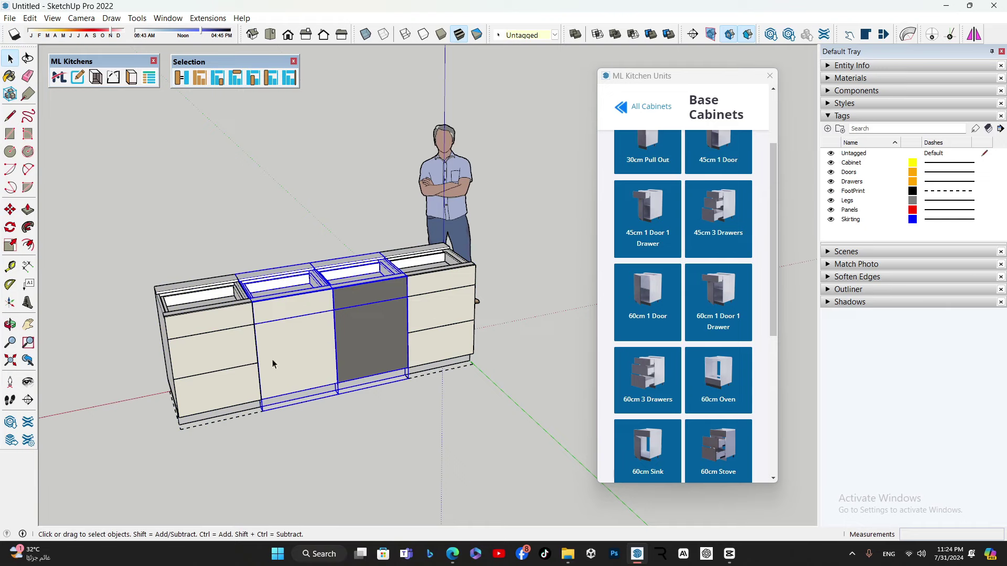
Step: Reprice both 1-door-1-drawer cabinets together at 655
{"action": "middle_click_drag", "start_coordinate": [218, 314], "coordinate": [219, 156]}
{"action": "left_click", "coordinate": [634, 380]}
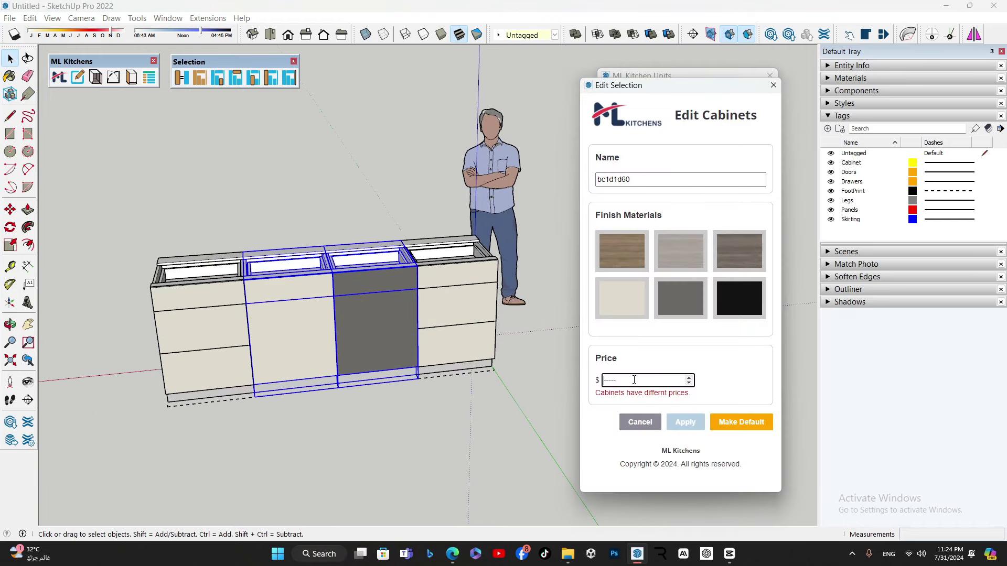
{"action": "type", "text": "655"}
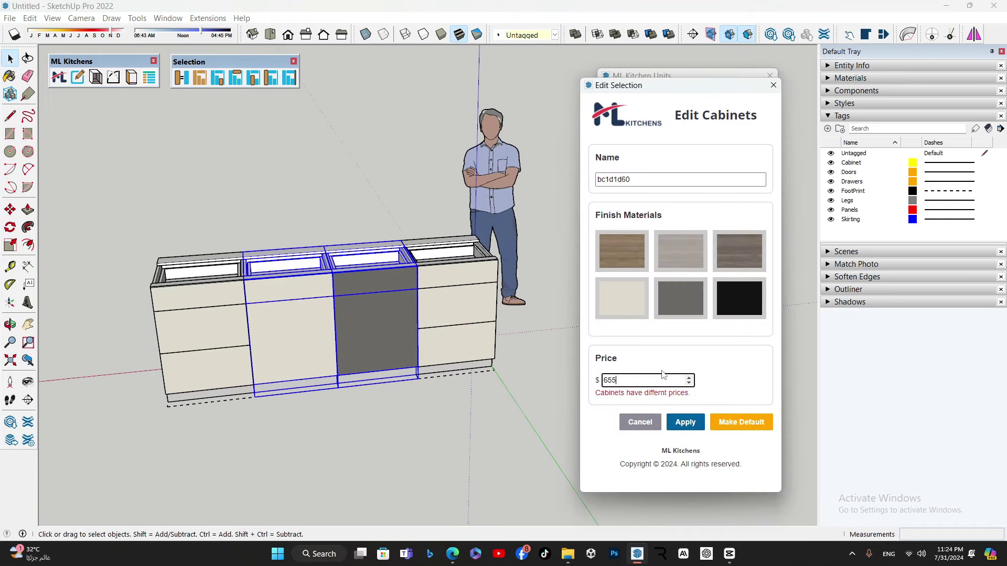
{"action": "left_click", "coordinate": [677, 426]}
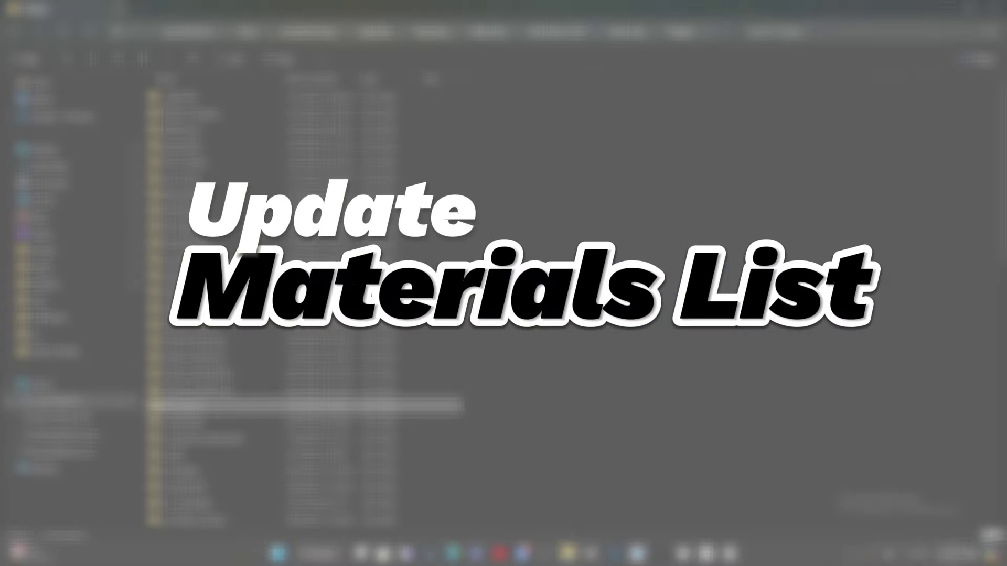
Step: Copy P400.jpg into the ML_Kitchens textures folder, then return to SketchUp
{"action": "double_click", "coordinate": [171, 405]}
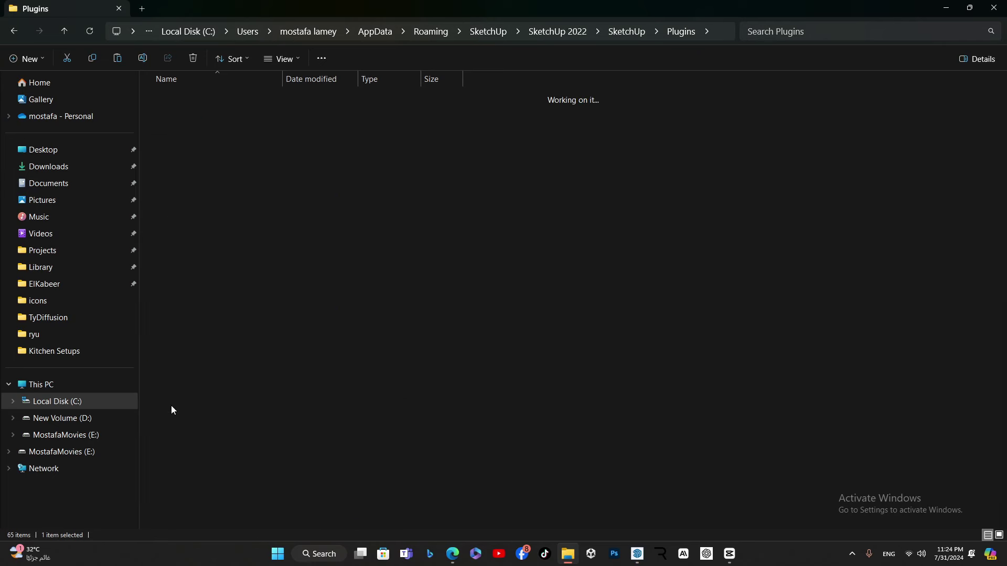
{"action": "double_click", "coordinate": [168, 151]}
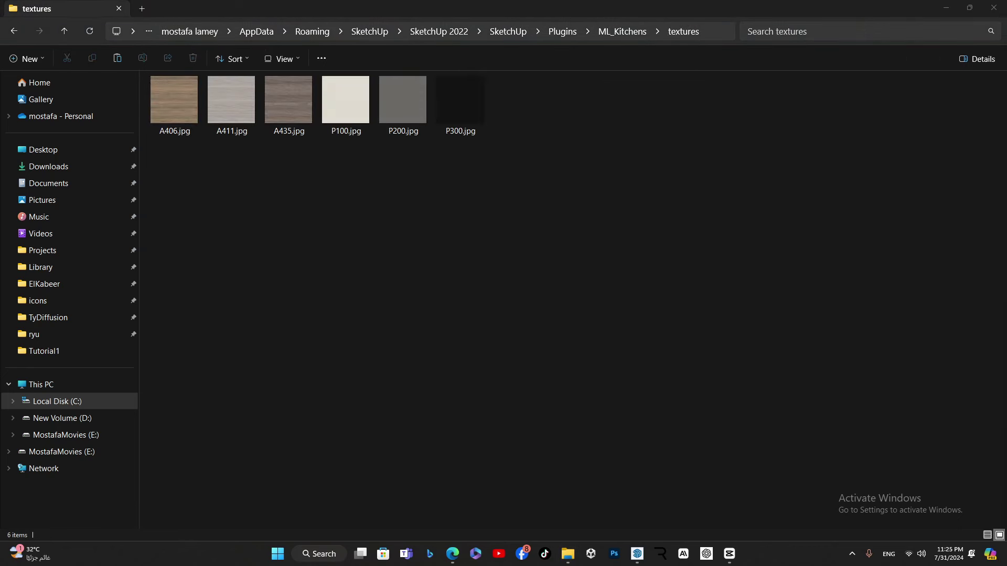
{"action": "left_click_drag", "start_coordinate": [912, 241], "coordinate": [515, 160]}
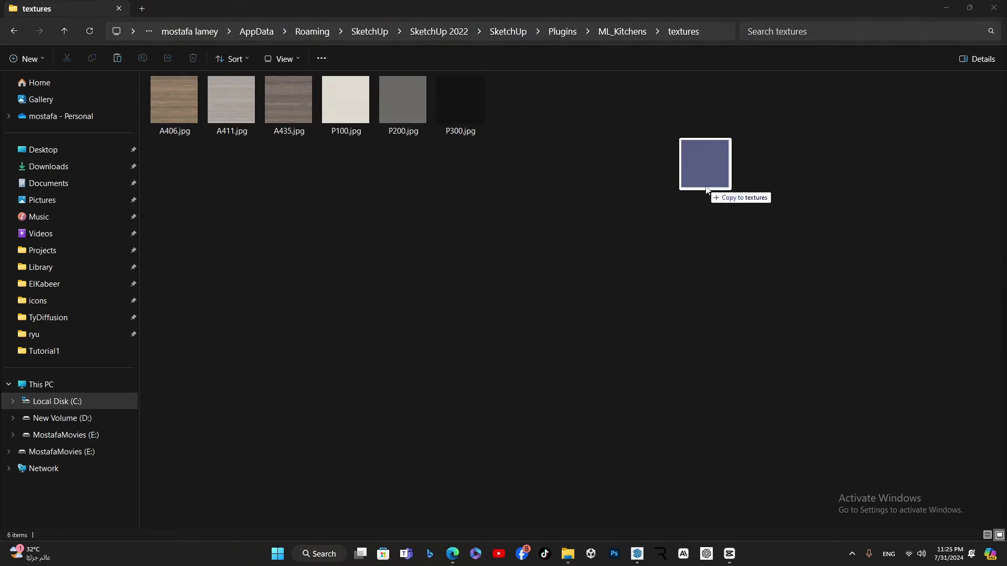
{"action": "left_click", "coordinate": [946, 8]}
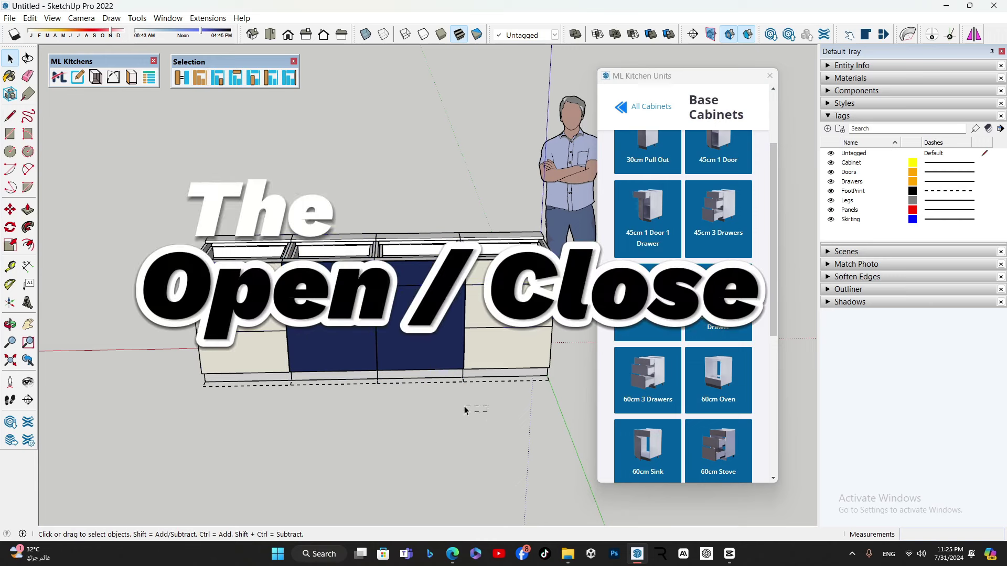
Step: Select the base cabinet run and leave its doors and drawers open
{"action": "left_click_drag", "start_coordinate": [474, 409], "coordinate": [107, 148]}
{"action": "left_click", "coordinate": [96, 77]}
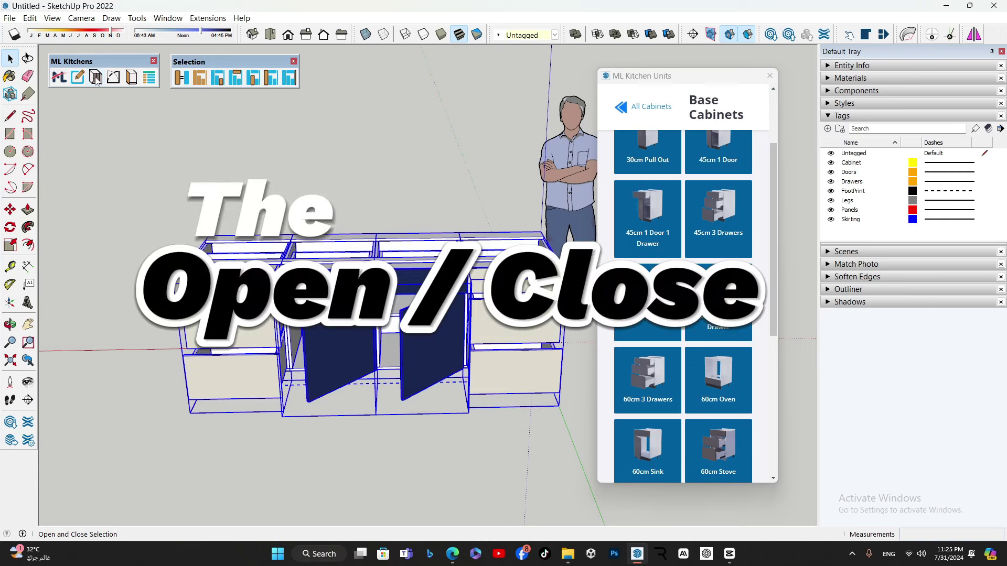
{"action": "left_click", "coordinate": [96, 77]}
{"action": "left_click", "coordinate": [96, 78]}
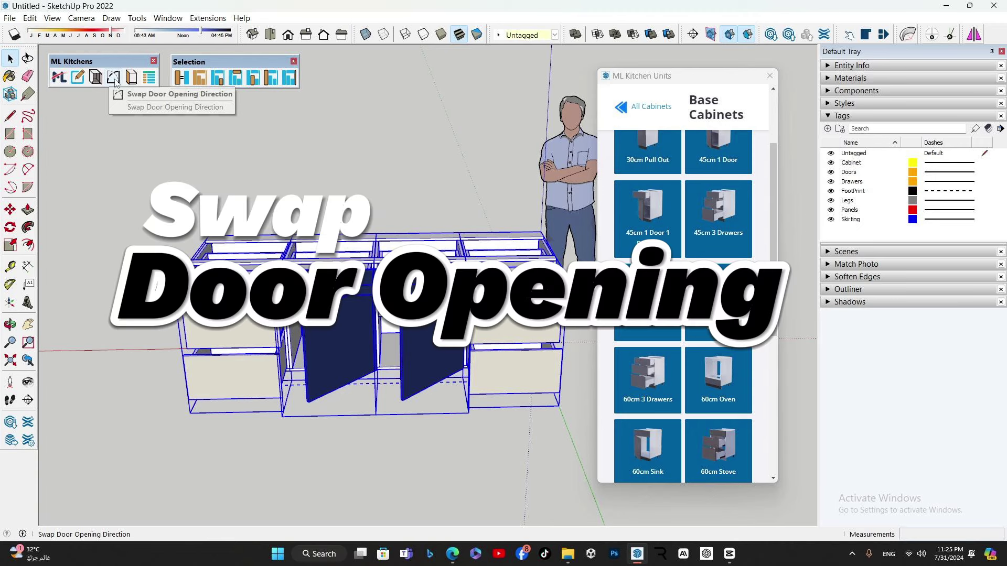
Step: Swap both doors to hinge from the opposite side
{"action": "left_click", "coordinate": [114, 78]}
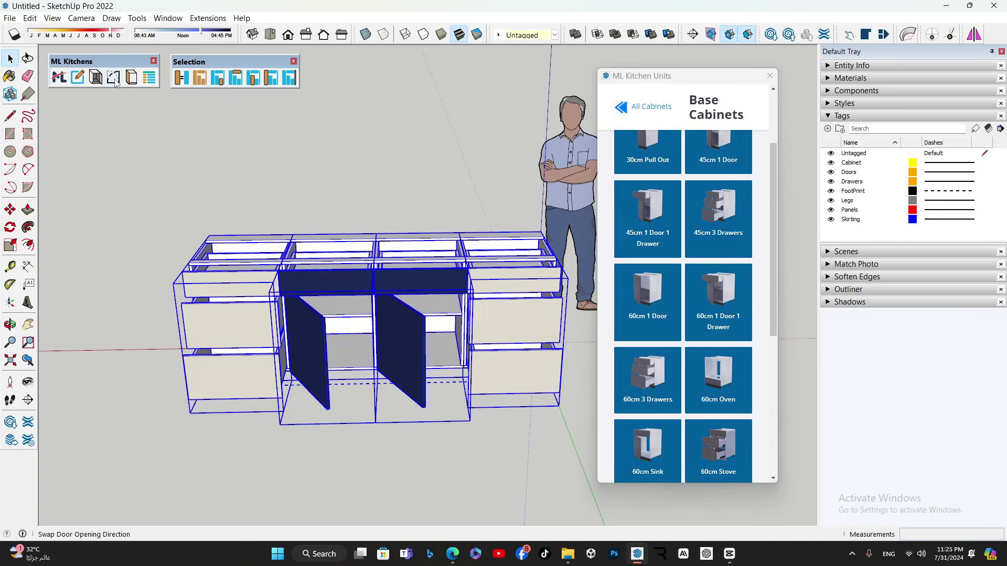
{"action": "left_click", "coordinate": [114, 78]}
{"action": "left_click", "coordinate": [114, 79]}
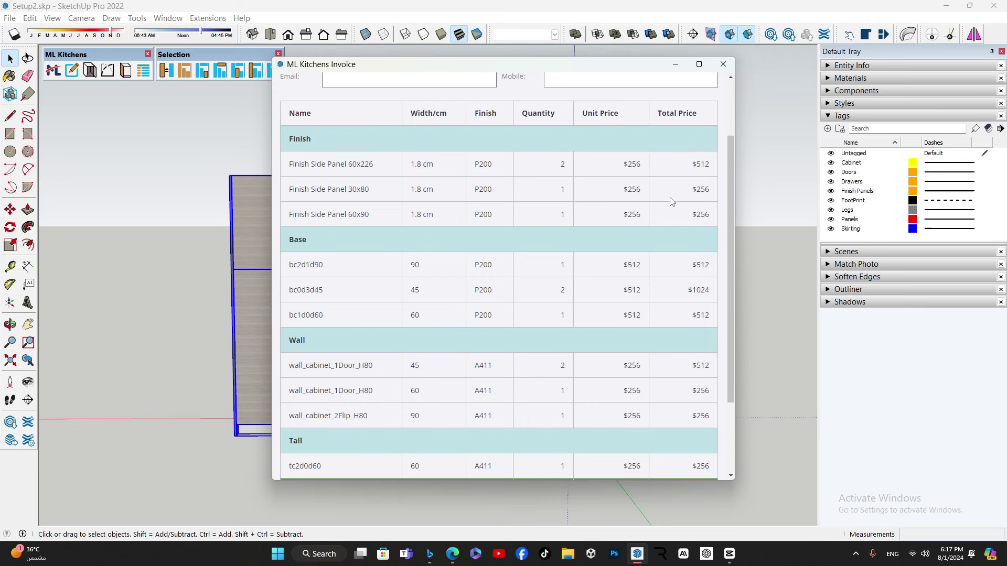
Step: Fill in the customer's name and address fields on the invoice
{"action": "scroll", "coordinate": [665, 238], "scroll_direction": "down", "scroll_amount": 1}
{"action": "scroll", "coordinate": [665, 235], "scroll_direction": "up", "scroll_amount": 3}
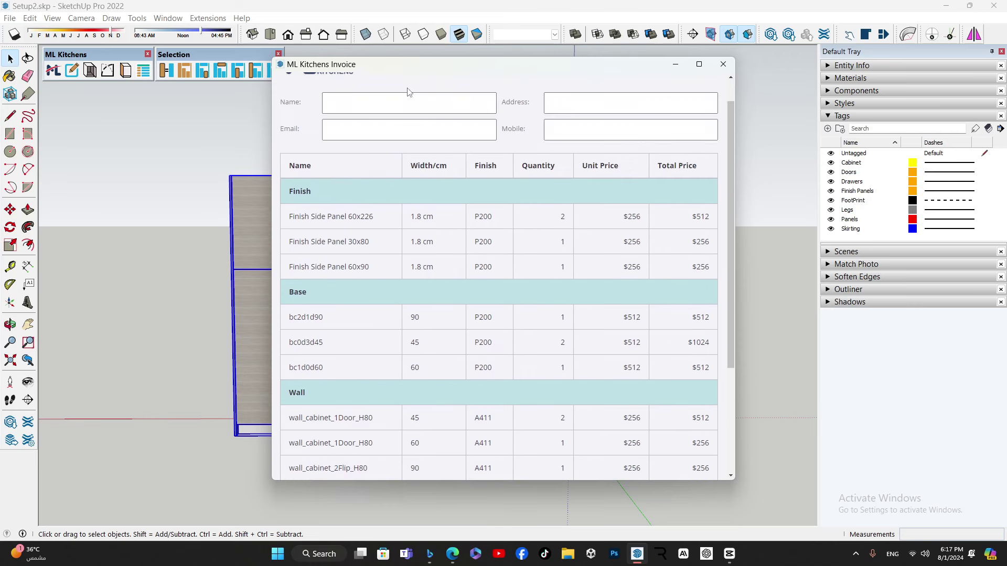
{"action": "left_click", "coordinate": [407, 99]}
{"action": "left_click", "coordinate": [574, 105]}
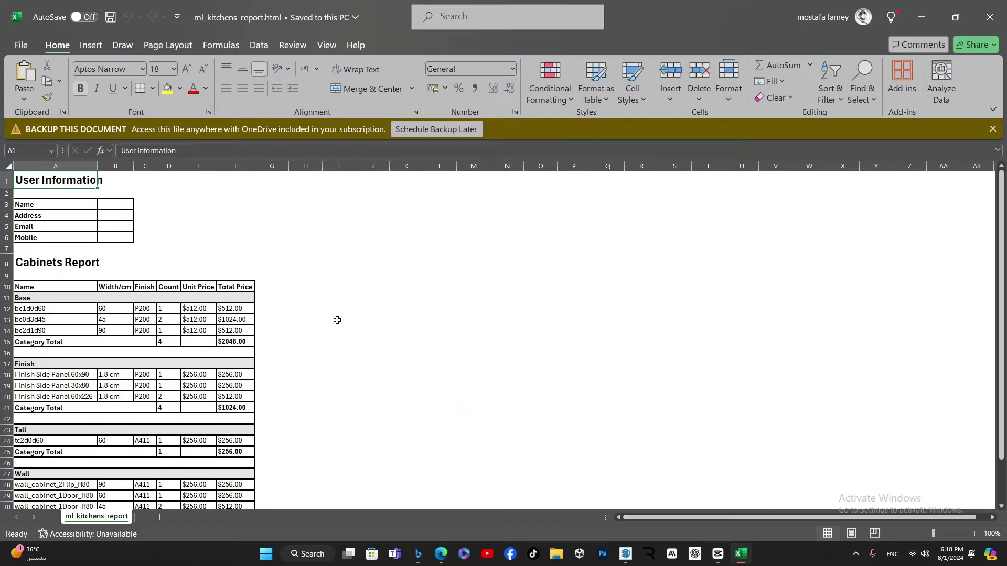
Step: Check the Grand Total row of the ml_kitchens_report export shows $4352.00
{"action": "scroll", "coordinate": [337, 320], "scroll_direction": "down", "scroll_amount": 1}
{"action": "scroll", "coordinate": [224, 295], "scroll_direction": "down", "scroll_amount": 1}
{"action": "scroll", "coordinate": [276, 243], "scroll_direction": "down", "scroll_amount": 1}
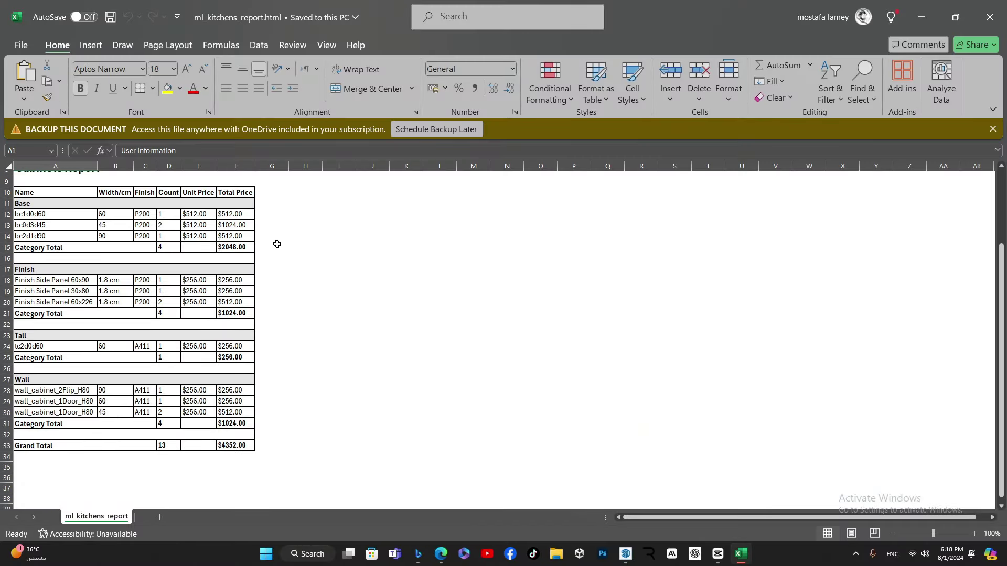
{"action": "left_click_drag", "start_coordinate": [28, 446], "coordinate": [243, 444]}
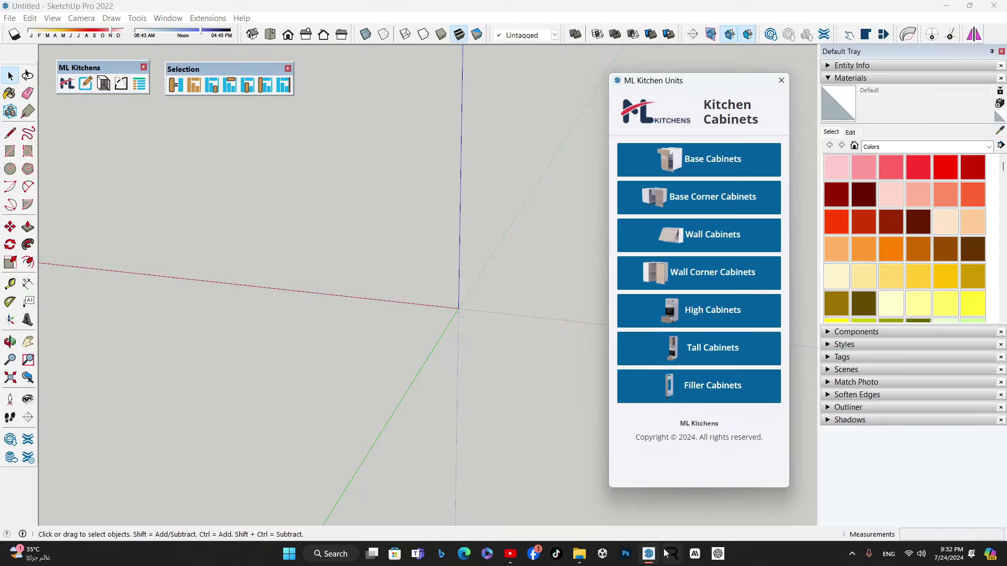
Step: Insert a blind corner base cabinet from the base corner category
{"action": "left_click", "coordinate": [712, 197]}
{"action": "left_click", "coordinate": [665, 194]}
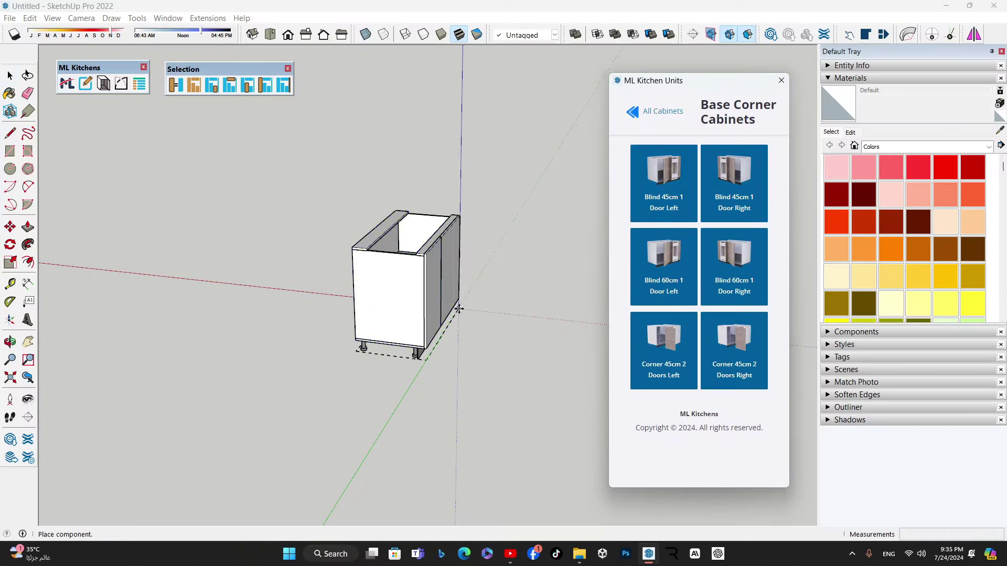
{"action": "middle_click_drag", "start_coordinate": [473, 295], "coordinate": [397, 312]}
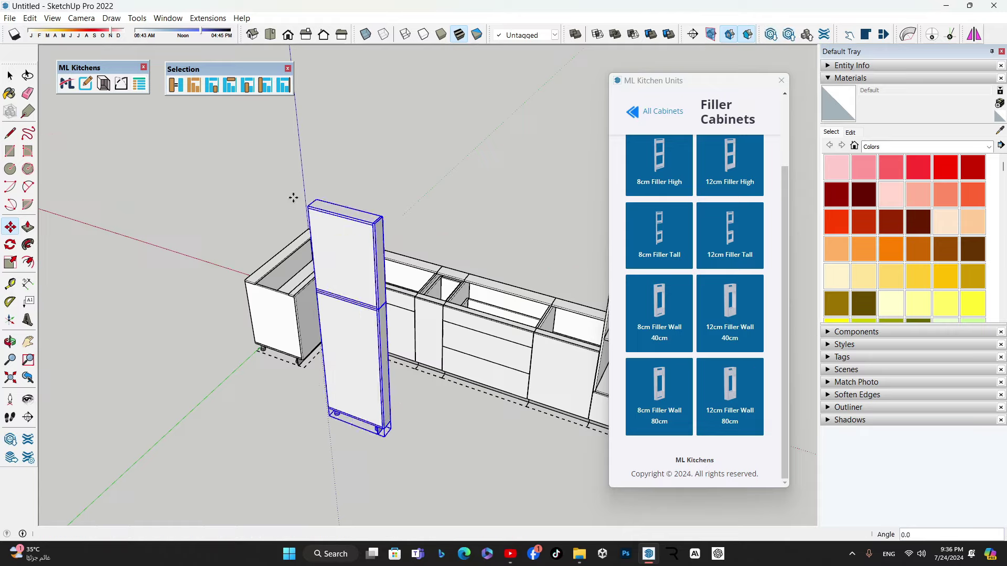
{"action": "scroll", "coordinate": [700, 283], "scroll_direction": "down", "scroll_amount": 3}
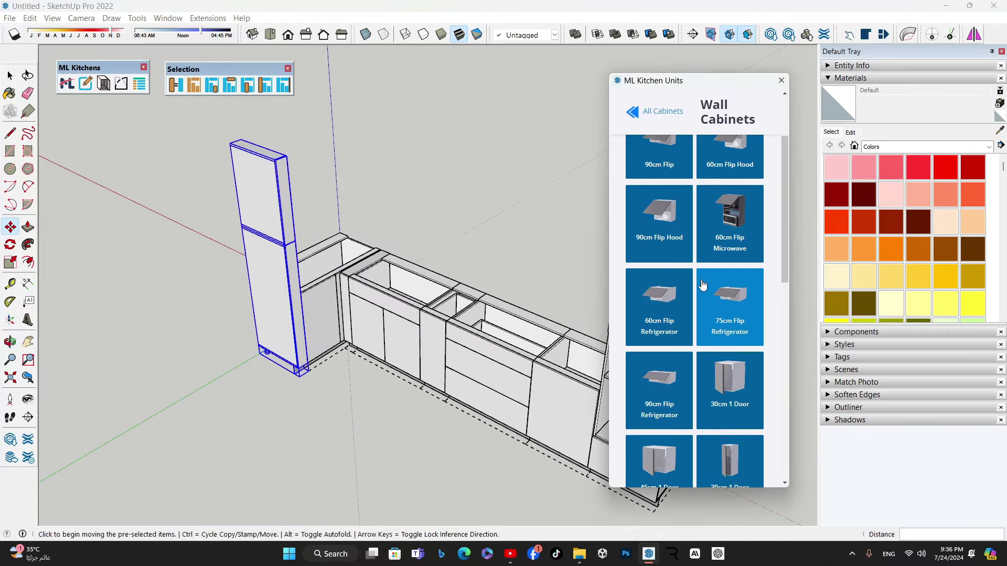
Step: Insert a 30cm 1 Door wall cabinet
{"action": "left_click", "coordinate": [701, 287]}
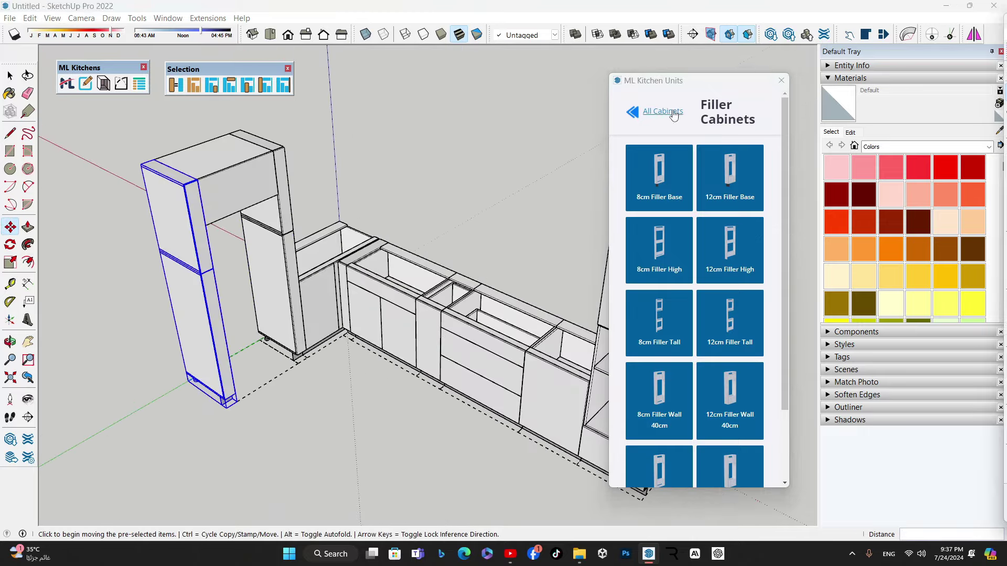
{"action": "left_click", "coordinate": [662, 112]}
{"action": "left_click", "coordinate": [692, 234]}
{"action": "scroll", "coordinate": [733, 321], "scroll_direction": "down", "scroll_amount": 5}
{"action": "left_click", "coordinate": [733, 321]}
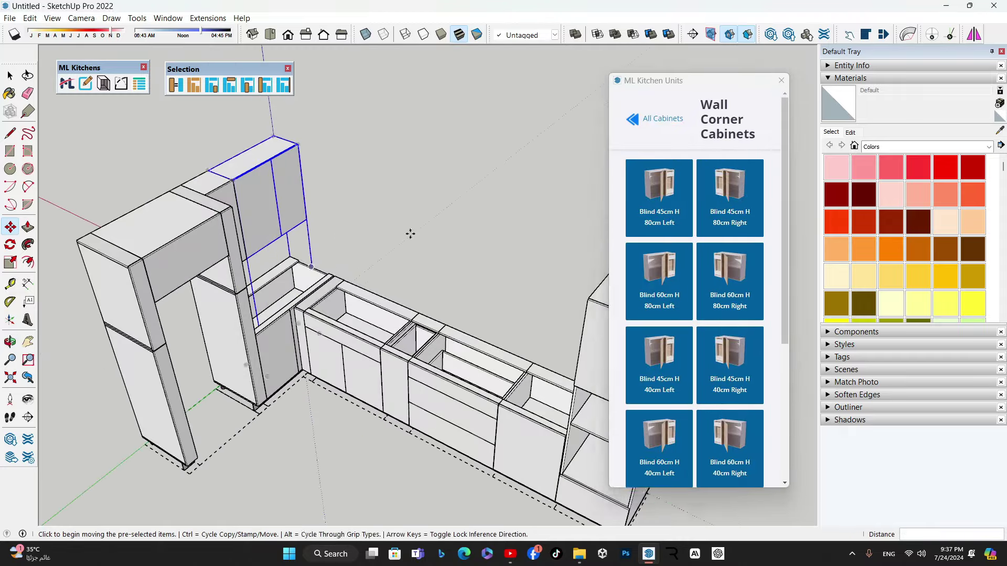
Step: Insert a filler panel and move it beside the wall cabinets
{"action": "scroll", "coordinate": [711, 381], "scroll_direction": "down", "scroll_amount": 2}
{"action": "left_click", "coordinate": [678, 420]}
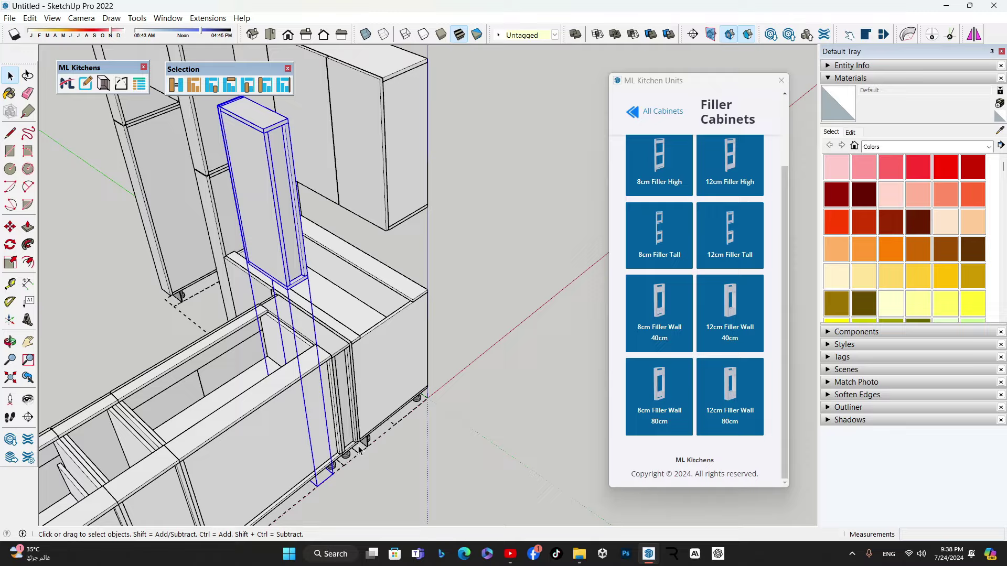
{"action": "left_click", "coordinate": [394, 354]}
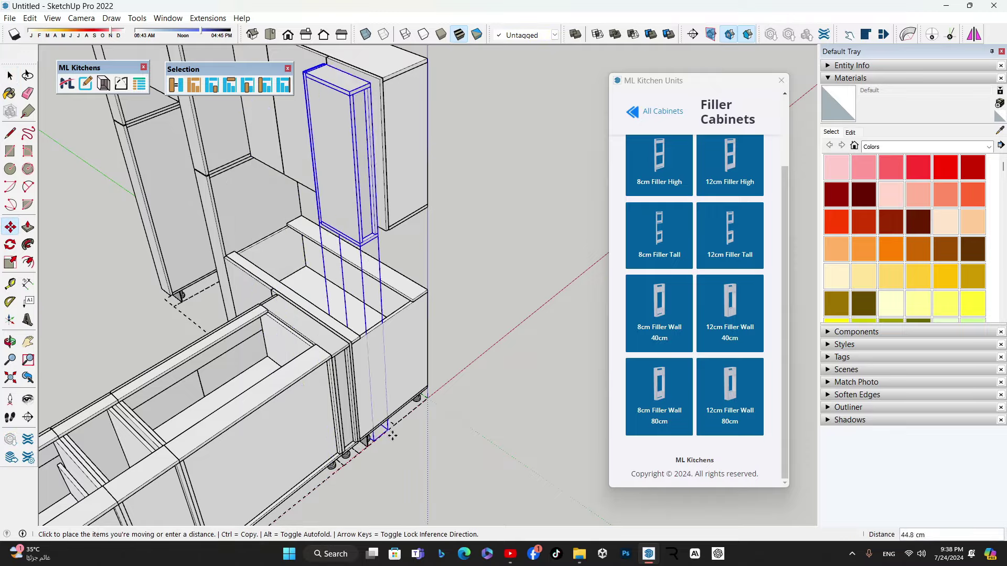
{"action": "scroll", "coordinate": [415, 423], "scroll_direction": "up", "scroll_amount": 8}
{"action": "left_click", "coordinate": [414, 423]}
{"action": "scroll", "coordinate": [353, 439], "scroll_direction": "down", "scroll_amount": 5}
{"action": "scroll", "coordinate": [270, 386], "scroll_direction": "down", "scroll_amount": 3}
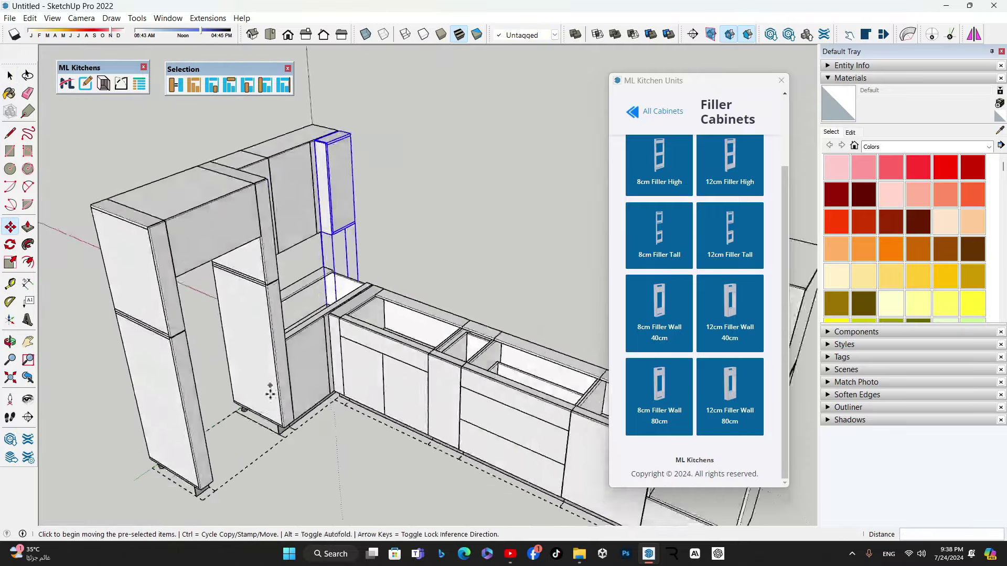
{"action": "scroll", "coordinate": [269, 387], "scroll_direction": "down", "scroll_amount": 2}
{"action": "key", "text": "space"}
Step: Add an open decor wall cabinet above the tall unit
{"action": "left_click", "coordinate": [655, 111]}
{"action": "left_click", "coordinate": [716, 235]}
{"action": "left_click", "coordinate": [724, 329]}
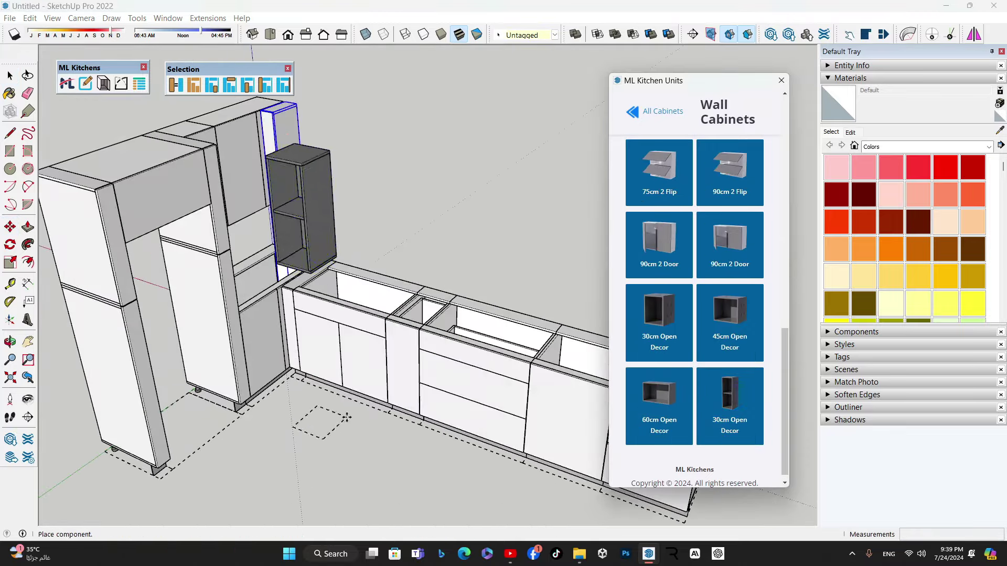
{"action": "scroll", "coordinate": [443, 376], "scroll_direction": "up", "scroll_amount": 3}
{"action": "scroll", "coordinate": [443, 376], "scroll_direction": "up", "scroll_amount": 3}
{"action": "scroll", "coordinate": [443, 376], "scroll_direction": "down", "scroll_amount": 3}
{"action": "left_click", "coordinate": [503, 236]}
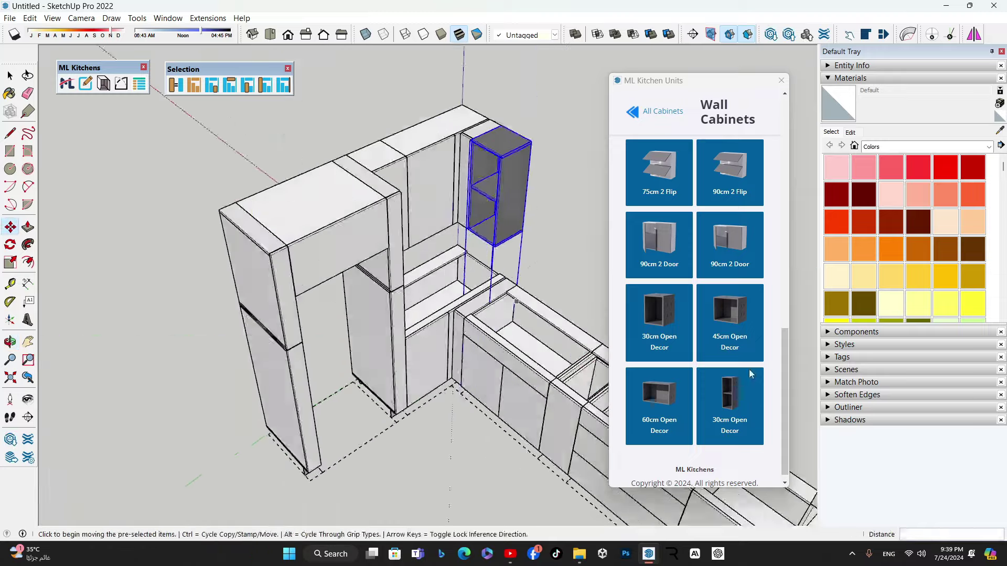
{"action": "key", "text": "space"}
Step: Add two 90cm flip wall cabinets along the wall run
{"action": "scroll", "coordinate": [726, 239], "scroll_direction": "up", "scroll_amount": 2}
{"action": "left_click", "coordinate": [727, 239]}
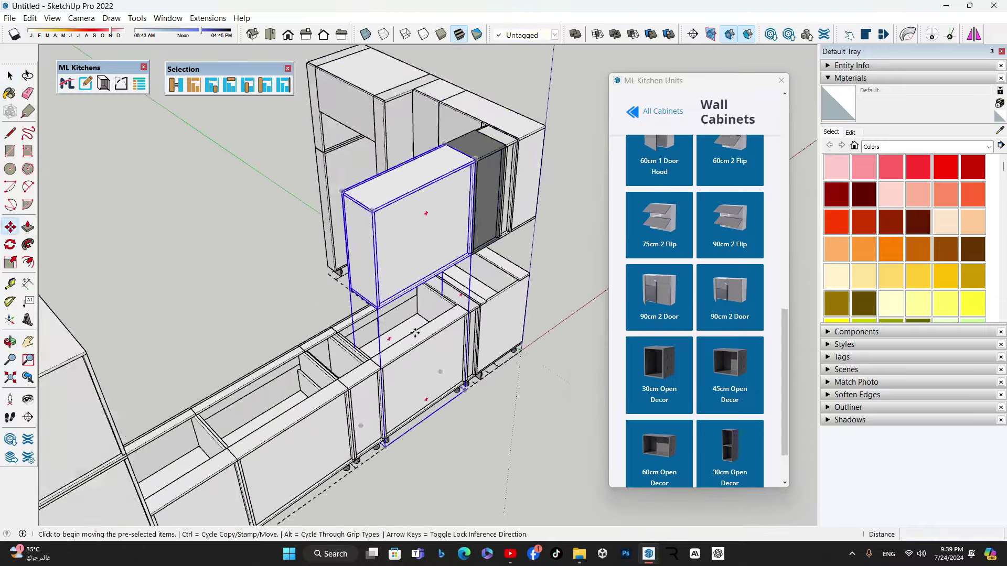
{"action": "middle_click_drag", "start_coordinate": [472, 378], "coordinate": [579, 245]}
{"action": "scroll", "coordinate": [579, 245], "scroll_direction": "down", "scroll_amount": 2}
{"action": "left_click", "coordinate": [358, 431]}
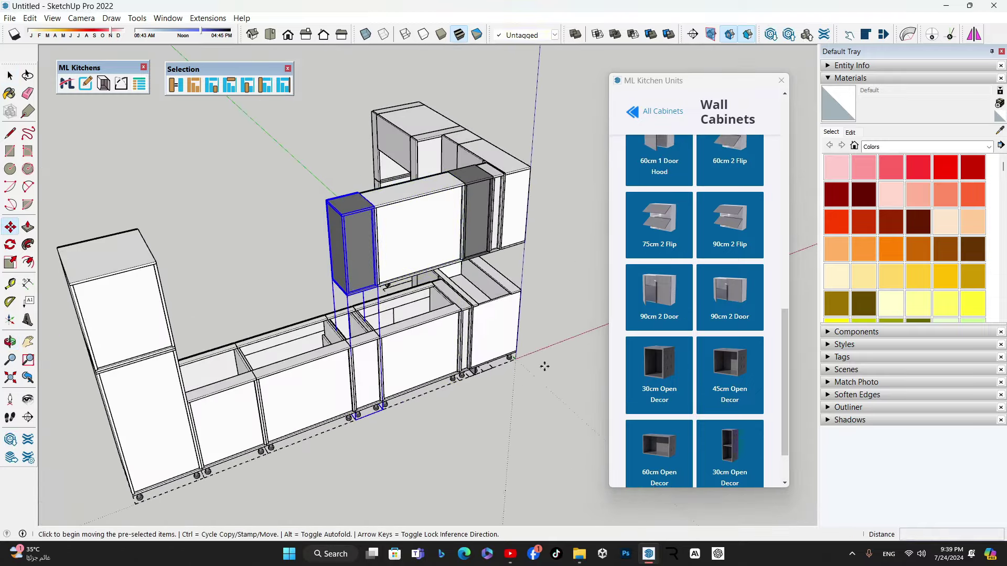
{"action": "scroll", "coordinate": [723, 341], "scroll_direction": "down", "scroll_amount": 2}
{"action": "left_click", "coordinate": [726, 360]}
{"action": "scroll", "coordinate": [729, 315], "scroll_direction": "down", "scroll_amount": 3}
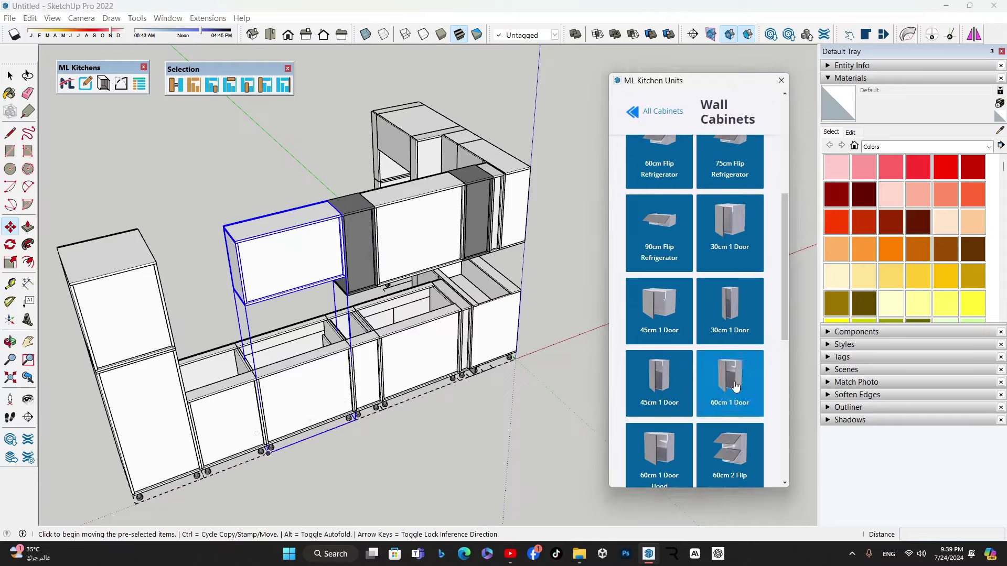
{"action": "mouse_move", "coordinate": [524, 314]}
{"action": "middle_mouse_down"}
{"action": "mouse_move", "coordinate": [445, 293]}
{"action": "mouse_move", "coordinate": [439, 311]}
{"action": "mouse_move", "coordinate": [398, 294]}
{"action": "middle_mouse_up"}
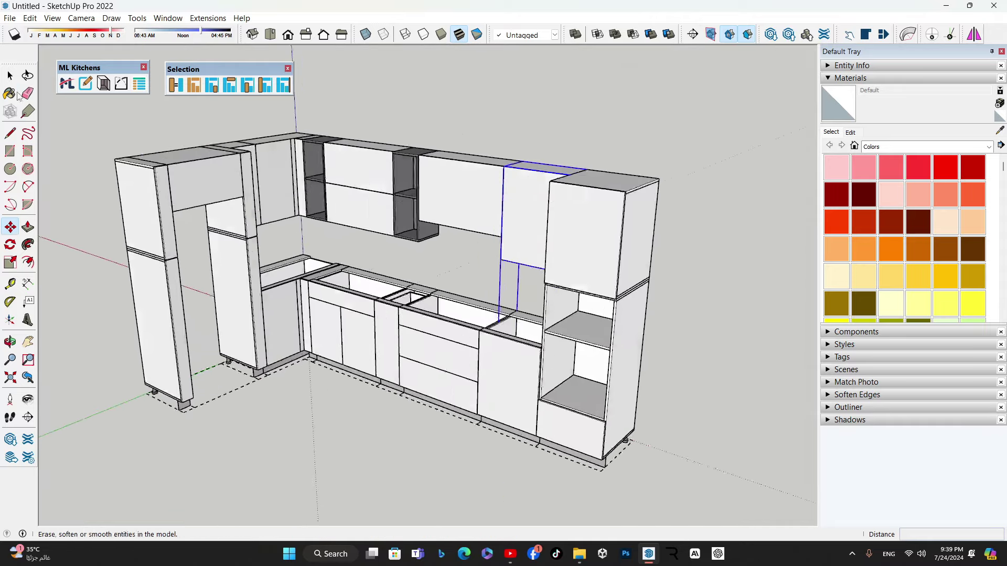
Step: Give the wall and tall cabinets the grey-wood finish
{"action": "left_click", "coordinate": [85, 82]}
{"action": "left_click", "coordinate": [708, 197]}
{"action": "left_click", "coordinate": [708, 382]}
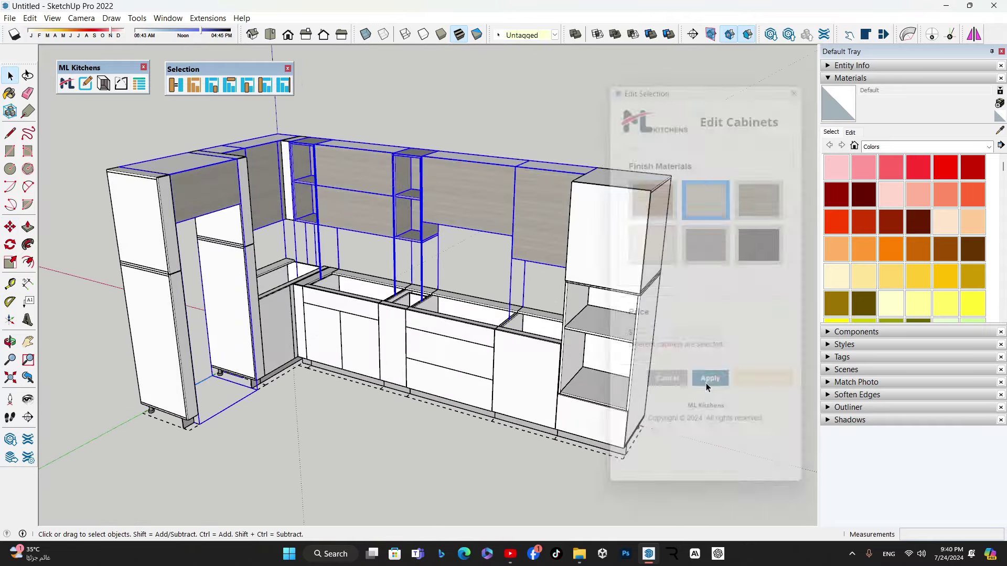
{"action": "scroll", "coordinate": [407, 403], "scroll_direction": "up", "scroll_amount": 2}
{"action": "left_click", "coordinate": [86, 83]}
{"action": "left_click", "coordinate": [712, 383]}
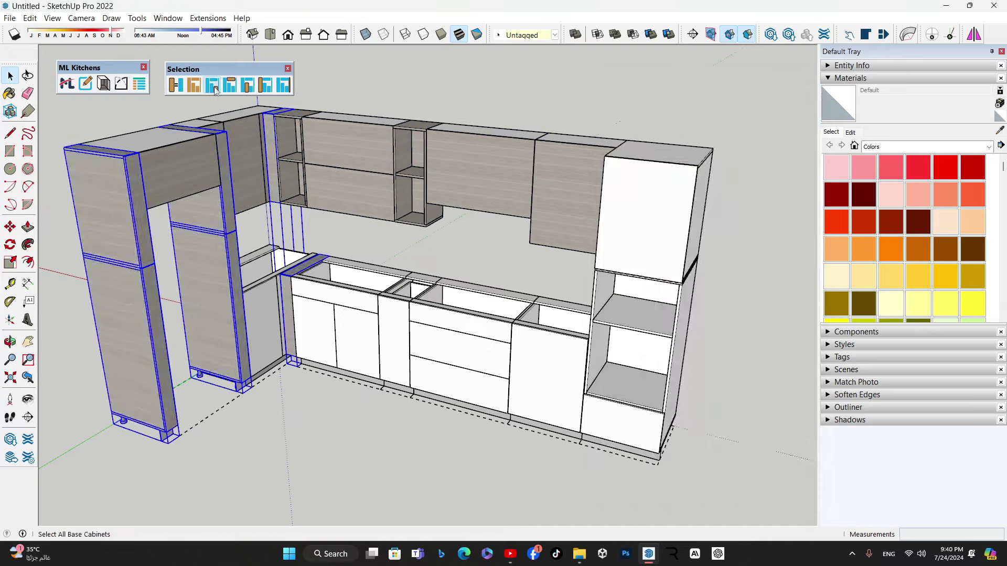
{"action": "left_click", "coordinate": [212, 84]}
Step: Finish the base cabinets, right tall cabinet and filler in dark grey
{"action": "left_click", "coordinate": [85, 83]}
{"action": "left_click", "coordinate": [706, 243]}
{"action": "left_click", "coordinate": [712, 382]}
{"action": "left_click", "coordinate": [86, 83]}
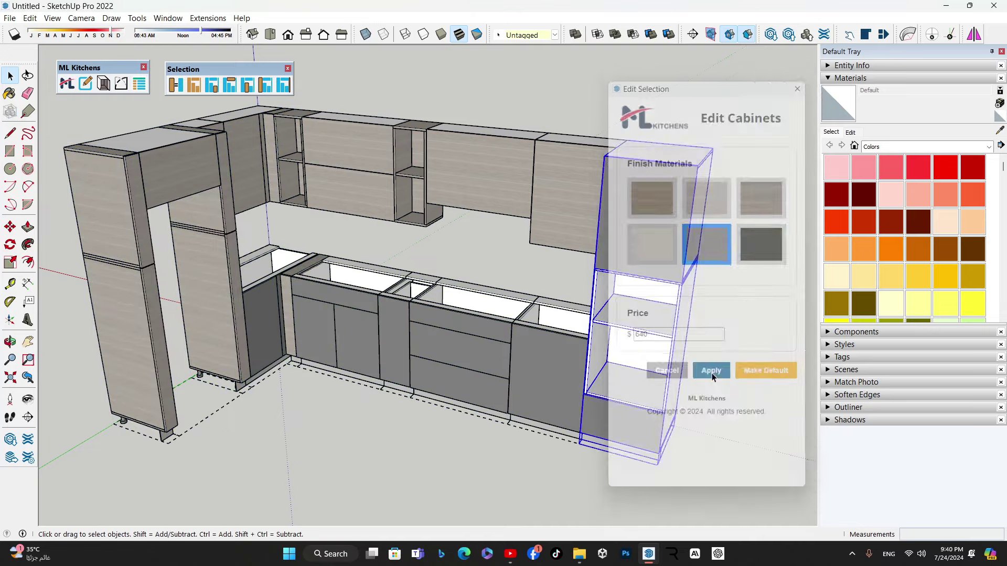
{"action": "left_click", "coordinate": [712, 373]}
{"action": "scroll", "coordinate": [262, 325], "scroll_direction": "up", "scroll_amount": 2}
{"action": "left_click", "coordinate": [262, 325]}
{"action": "left_click", "coordinate": [85, 83]}
{"action": "left_click", "coordinate": [707, 244]}
{"action": "left_click", "coordinate": [711, 372]}
{"action": "scroll", "coordinate": [461, 332], "scroll_direction": "down", "scroll_amount": 3}
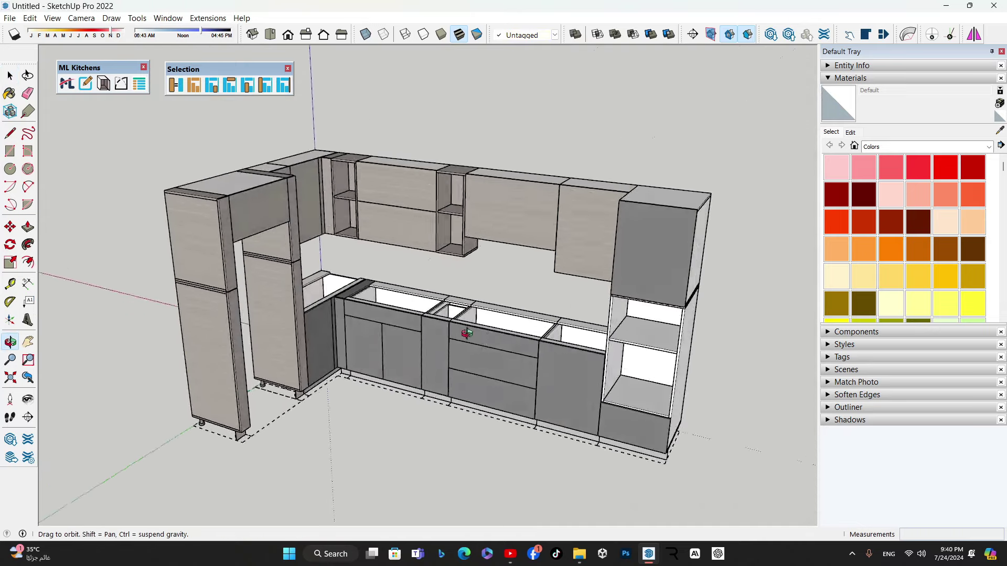
Step: Insert the oven and microwave unit into the right tall cabinet
{"action": "middle_click_drag", "start_coordinate": [462, 332], "coordinate": [591, 369]}
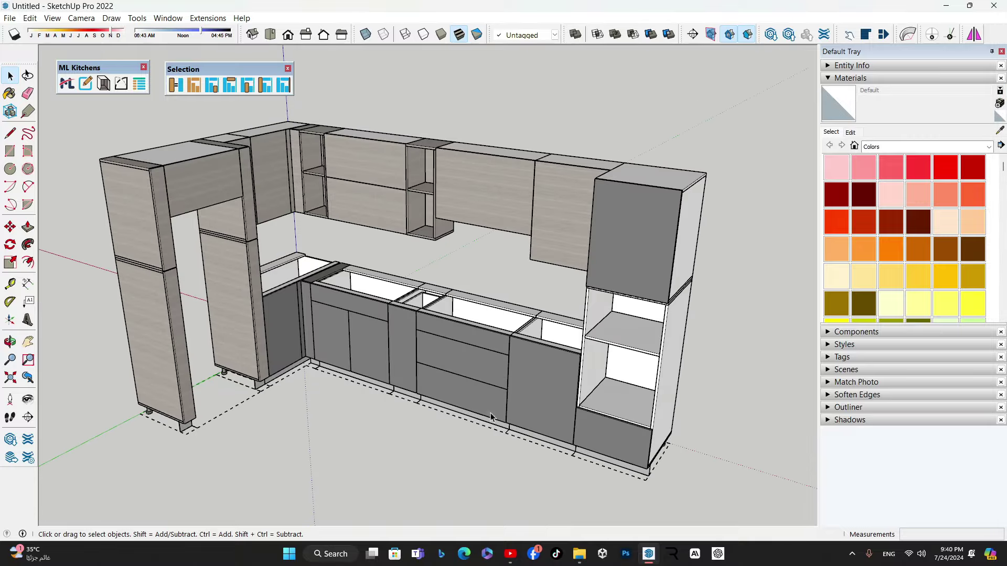
{"action": "scroll", "coordinate": [532, 338], "scroll_direction": "up", "scroll_amount": 5}
{"action": "key", "text": "m"}
{"action": "left_click", "coordinate": [519, 338]}
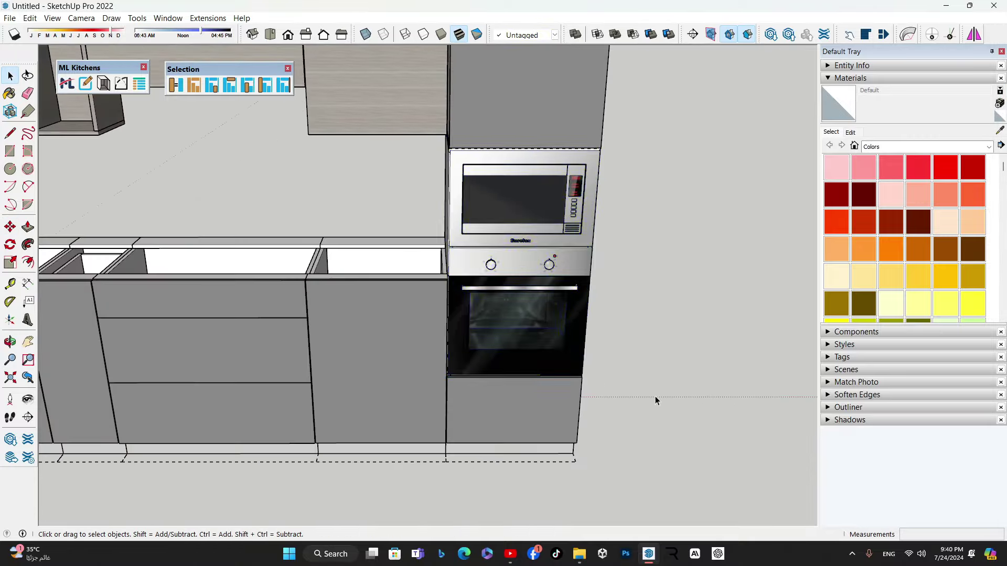
Step: Place the fridge component in the left tall unit beside the left wall
{"action": "scroll", "coordinate": [655, 401], "scroll_direction": "down", "scroll_amount": 5}
{"action": "middle_click_drag", "start_coordinate": [655, 400], "coordinate": [569, 386]}
{"action": "middle_click_drag", "start_coordinate": [465, 404], "coordinate": [466, 369]}
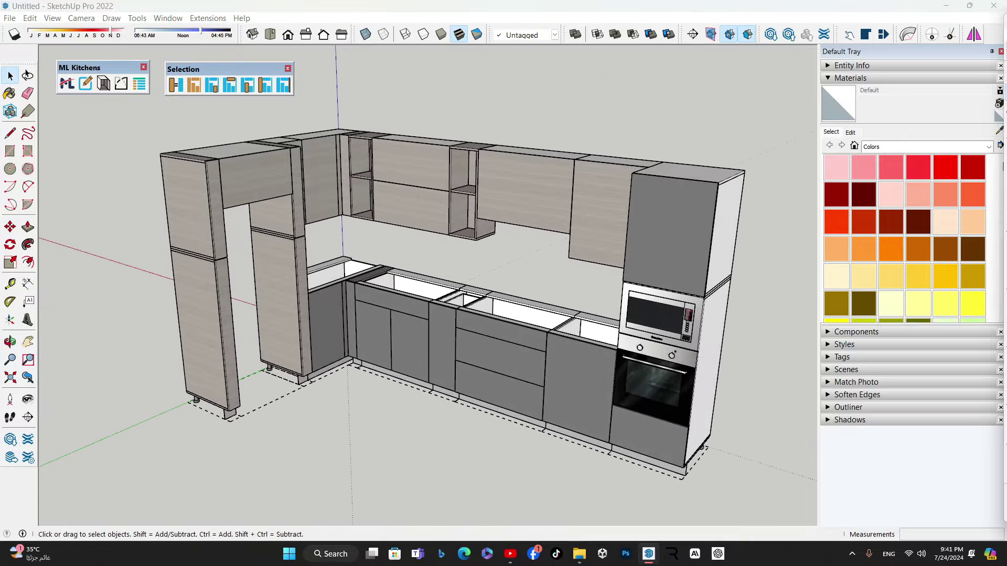
{"action": "key", "text": "ctrl+v"}
{"action": "scroll", "coordinate": [331, 440], "scroll_direction": "up", "scroll_amount": 5}
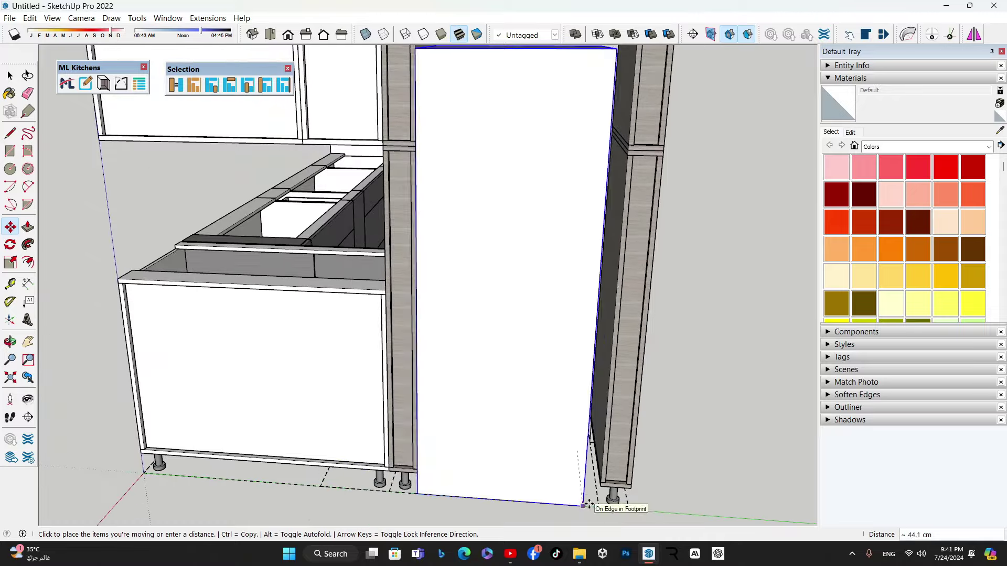
{"action": "left_click", "coordinate": [509, 502]}
{"action": "scroll", "coordinate": [344, 411], "scroll_direction": "down", "scroll_amount": 5}
{"action": "scroll", "coordinate": [344, 412], "scroll_direction": "up", "scroll_amount": 4}
Step: Draw the countertop rectangle over the base cabinets and raise it to worktop thickness
{"action": "key", "text": "r"}
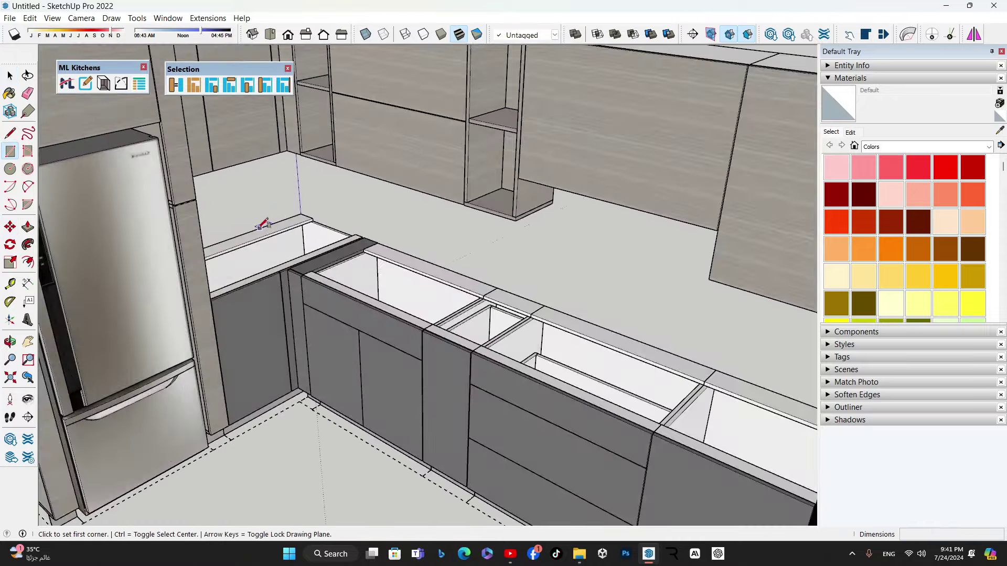
{"action": "left_click", "coordinate": [463, 322]}
{"action": "scroll", "coordinate": [514, 358], "scroll_direction": "up", "scroll_amount": 3}
{"action": "scroll", "coordinate": [520, 350], "scroll_direction": "down", "scroll_amount": 3}
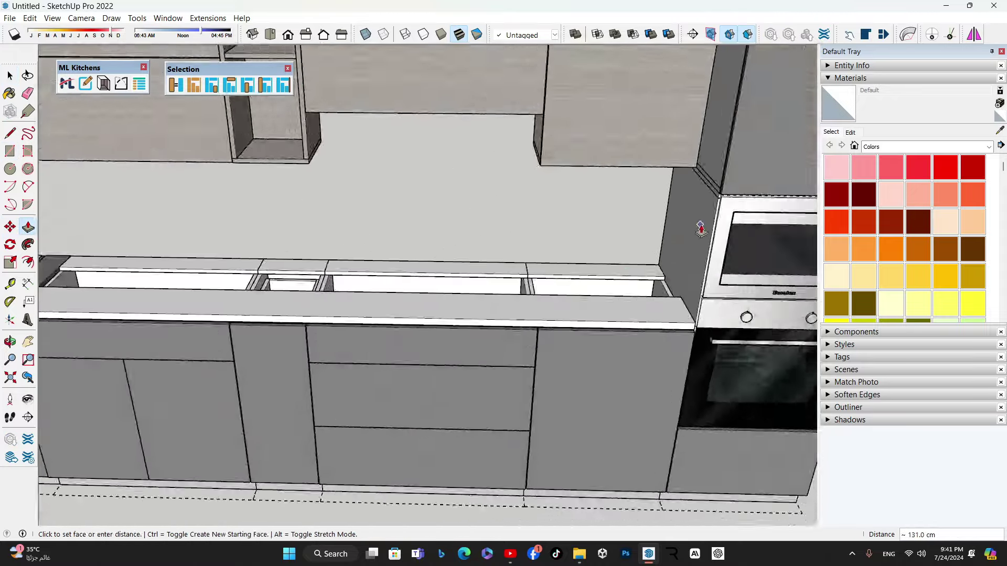
{"action": "left_click", "coordinate": [634, 353]}
{"action": "middle_click_drag", "start_coordinate": [633, 353], "coordinate": [420, 321]}
{"action": "scroll", "coordinate": [641, 322], "scroll_direction": "up", "scroll_amount": 3}
{"action": "key", "text": "space"}
{"action": "scroll", "coordinate": [234, 312], "scroll_direction": "up", "scroll_amount": 5}
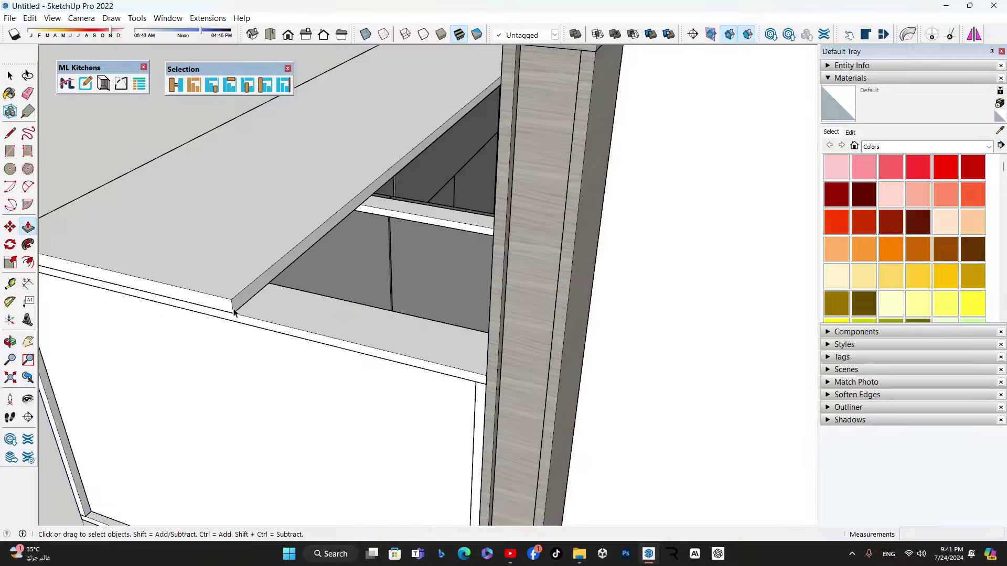
{"action": "scroll", "coordinate": [230, 301], "scroll_direction": "down", "scroll_amount": 3}
Step: Offset the countertop face's edge to form its overhang
{"action": "key", "text": "p"}
{"action": "scroll", "coordinate": [342, 227], "scroll_direction": "down", "scroll_amount": 3}
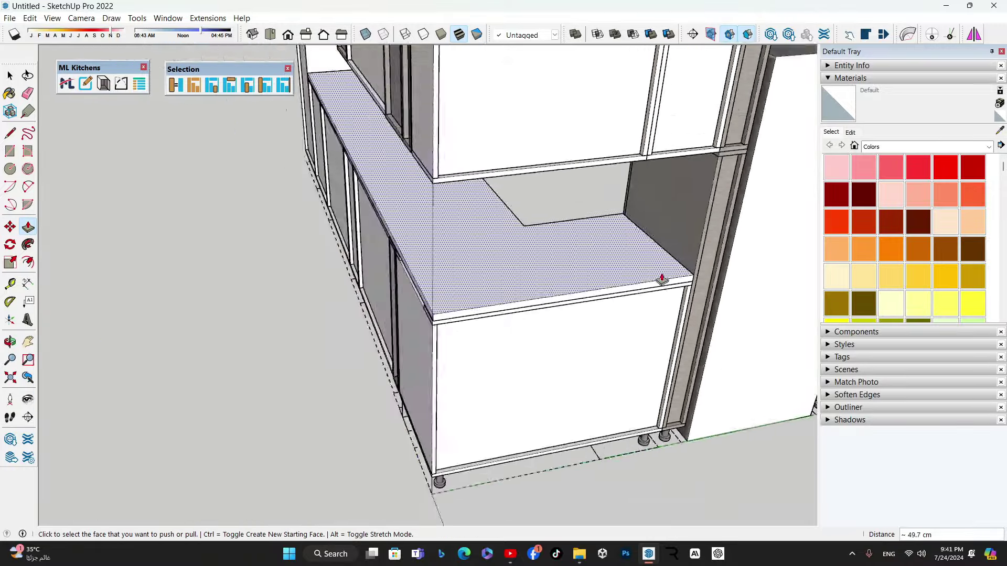
{"action": "key", "text": "space"}
{"action": "scroll", "coordinate": [443, 317], "scroll_direction": "down", "scroll_amount": 2}
{"action": "left_click", "coordinate": [443, 317]}
{"action": "key", "text": "f"}
{"action": "left_click", "coordinate": [286, 219]}
{"action": "scroll", "coordinate": [286, 218], "scroll_direction": "up", "scroll_amount": 3}
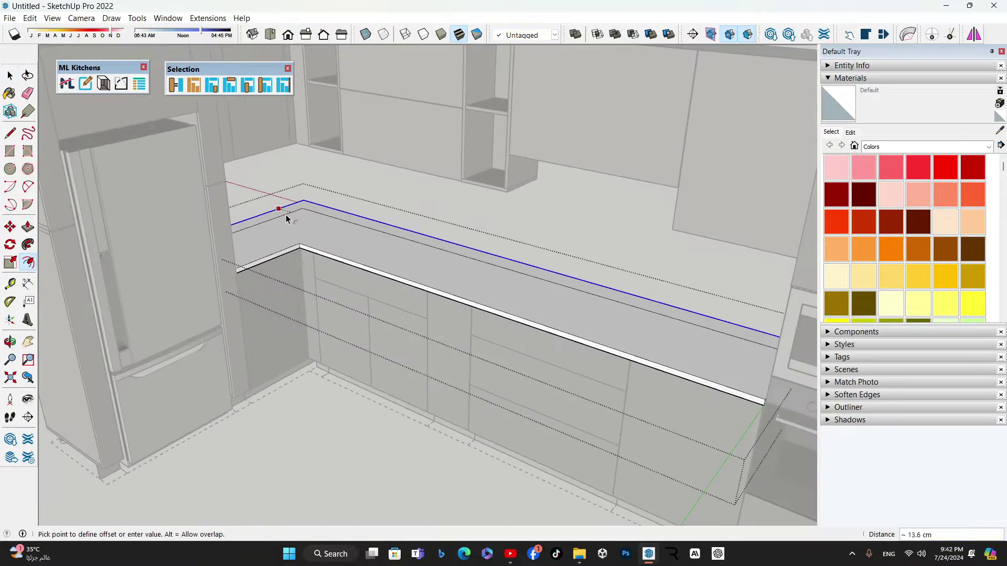
Step: Draw the white backsplash from the cabinet corner and extrude it up to the wall cabinets
{"action": "key", "text": "Escape"}
{"action": "scroll", "coordinate": [406, 250], "scroll_direction": "up", "scroll_amount": 3}
{"action": "scroll", "coordinate": [663, 258], "scroll_direction": "up", "scroll_amount": 3}
{"action": "scroll", "coordinate": [463, 232], "scroll_direction": "up", "scroll_amount": 3}
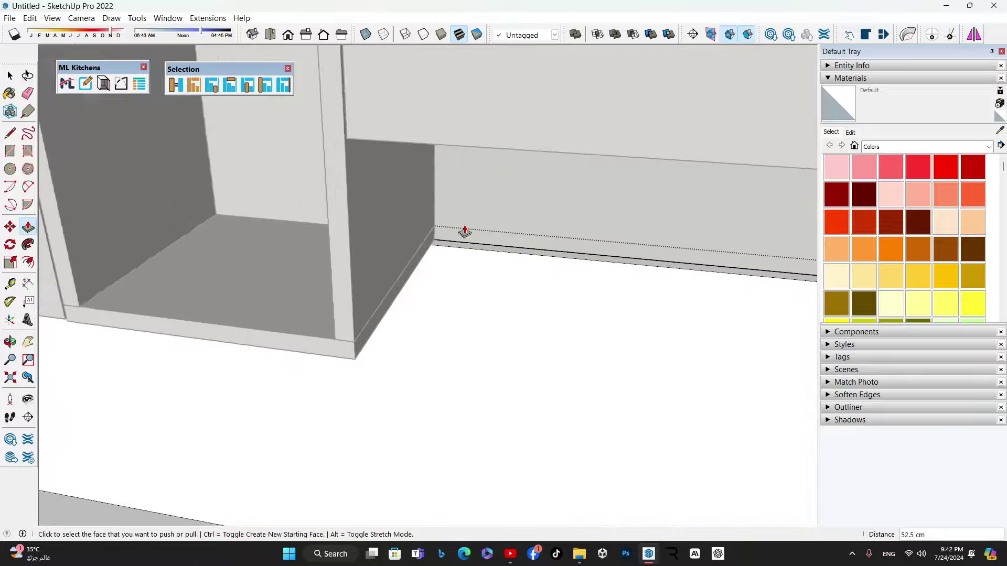
{"action": "key", "text": "l"}
{"action": "left_click", "coordinate": [429, 251]}
{"action": "scroll", "coordinate": [395, 281], "scroll_direction": "down", "scroll_amount": 3}
{"action": "key", "text": "p"}
{"action": "scroll", "coordinate": [481, 112], "scroll_direction": "down", "scroll_amount": 3}
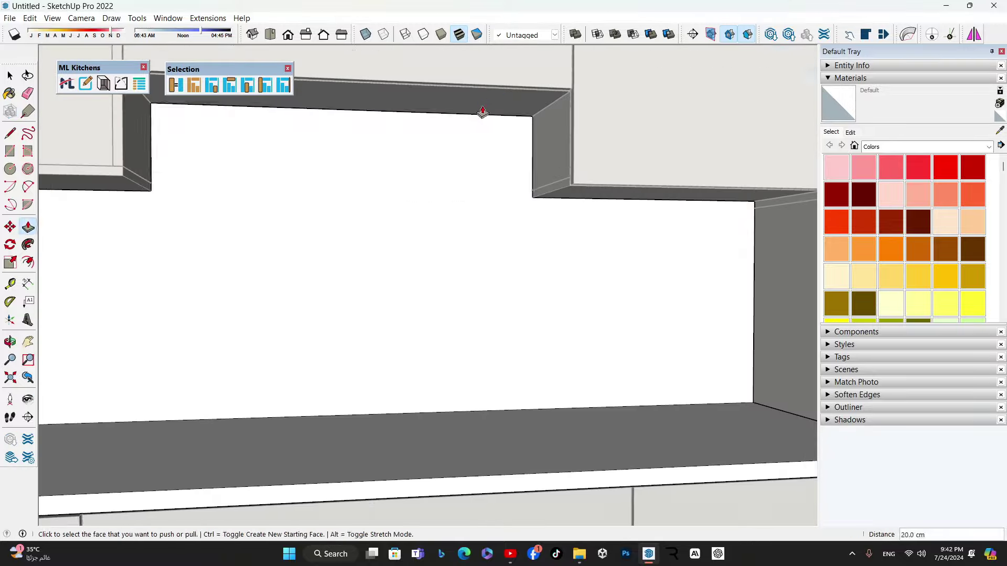
{"action": "key", "text": "space"}
{"action": "scroll", "coordinate": [633, 173], "scroll_direction": "down", "scroll_amount": 2}
{"action": "scroll", "coordinate": [474, 338], "scroll_direction": "up", "scroll_amount": 3}
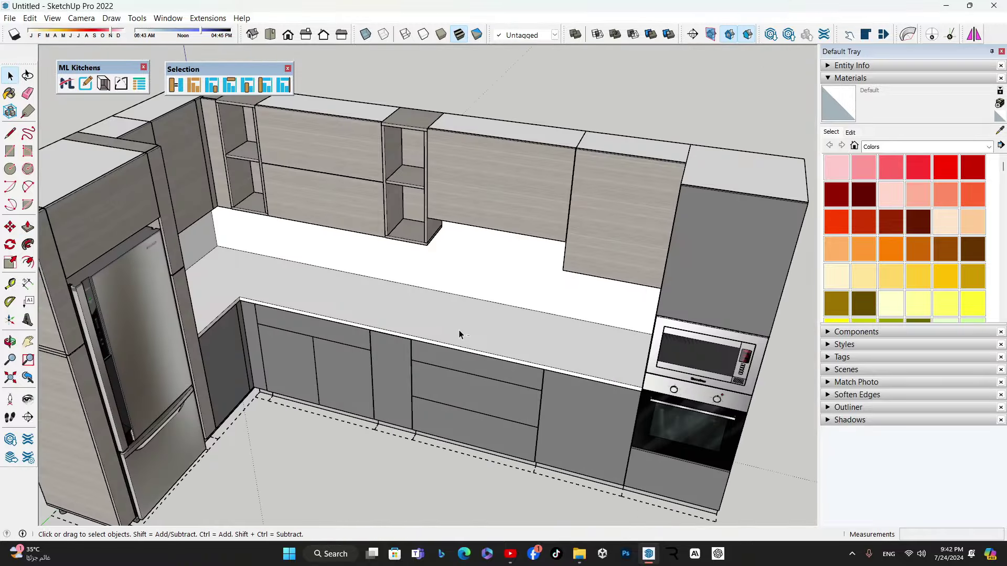
Step: Insert the cooktop component and move it onto the countertop
{"action": "key", "text": "ctrl+v"}
{"action": "left_click", "coordinate": [532, 333]}
{"action": "scroll", "coordinate": [446, 235], "scroll_direction": "up", "scroll_amount": 3}
{"action": "key", "text": "m"}
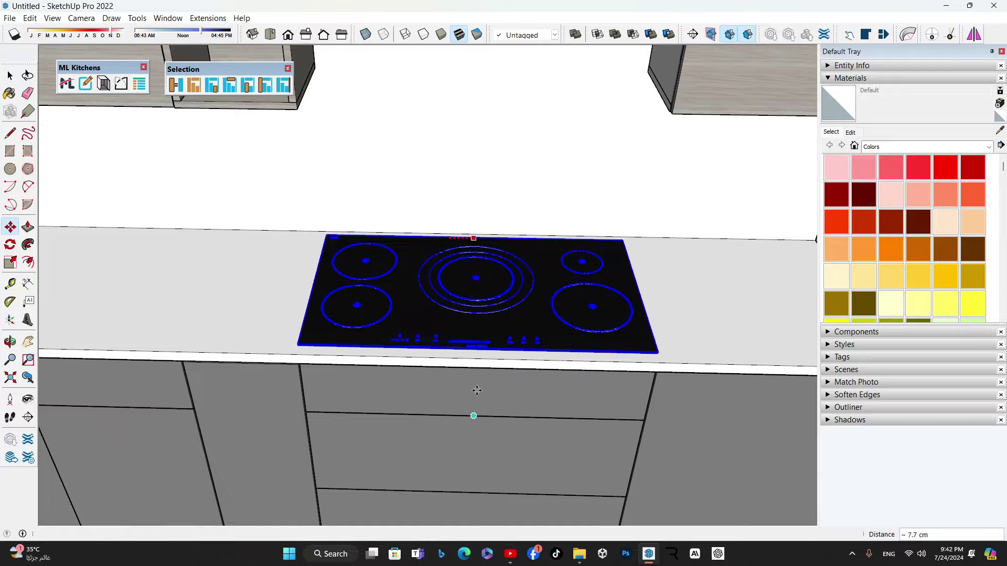
{"action": "key", "text": "space"}
{"action": "scroll", "coordinate": [477, 391], "scroll_direction": "down", "scroll_amount": 5}
{"action": "scroll", "coordinate": [451, 340], "scroll_direction": "up", "scroll_amount": 2}
{"action": "scroll", "coordinate": [446, 336], "scroll_direction": "up", "scroll_amount": 2}
{"action": "scroll", "coordinate": [435, 330], "scroll_direction": "up", "scroll_amount": 3}
Step: Set the double sink with tap into the countertop and recess its bowls
{"action": "left_click", "coordinate": [431, 315]}
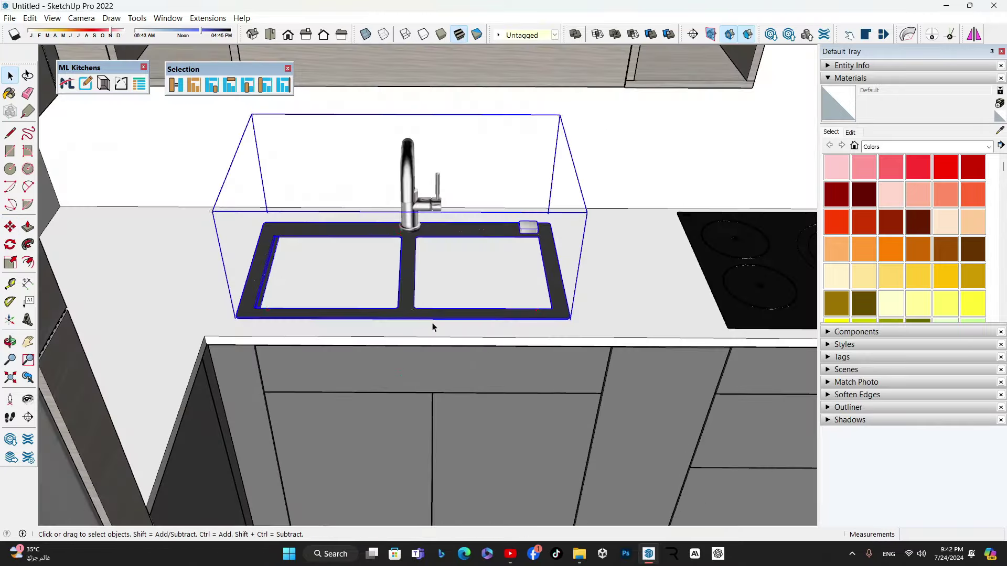
{"action": "left_click", "coordinate": [434, 388]}
{"action": "middle_click_drag", "start_coordinate": [435, 388], "coordinate": [326, 225]}
{"action": "key", "text": "r"}
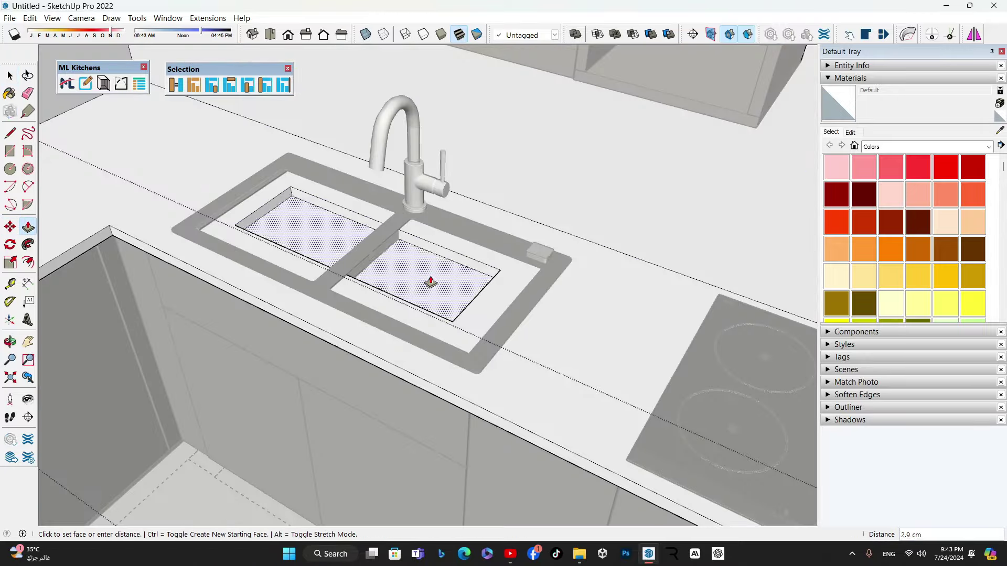
{"action": "scroll", "coordinate": [430, 283], "scroll_direction": "up", "scroll_amount": 5}
{"action": "left_click", "coordinate": [526, 337]}
{"action": "scroll", "coordinate": [503, 256], "scroll_direction": "up", "scroll_amount": 3}
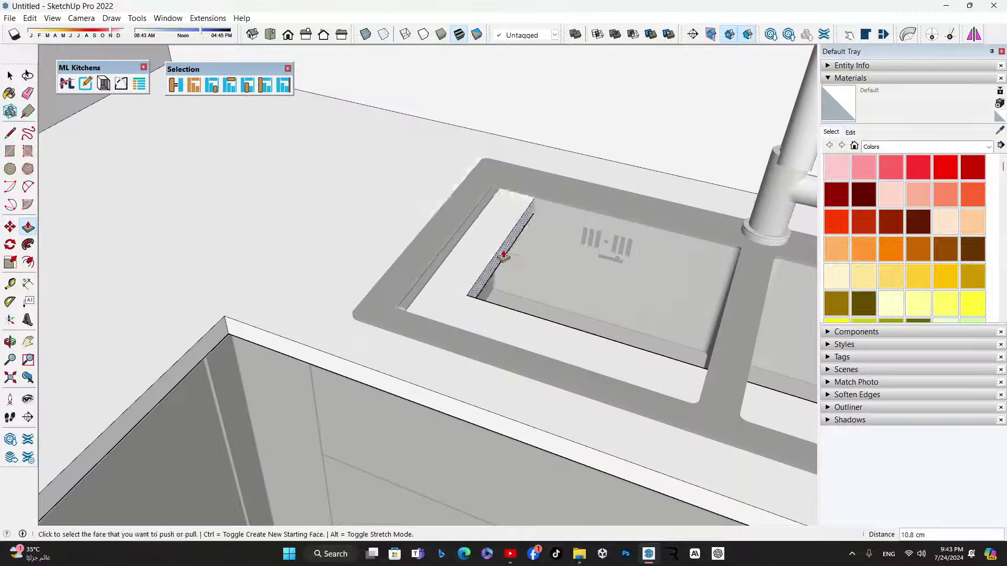
Step: Orbit around the kitchen to inspect the tall oven cabinet and its base
{"action": "middle_click_drag", "start_coordinate": [417, 370], "coordinate": [336, 304]}
{"action": "scroll", "coordinate": [321, 294], "scroll_direction": "down", "scroll_amount": 5}
{"action": "scroll", "coordinate": [321, 294], "scroll_direction": "down", "scroll_amount": 5}
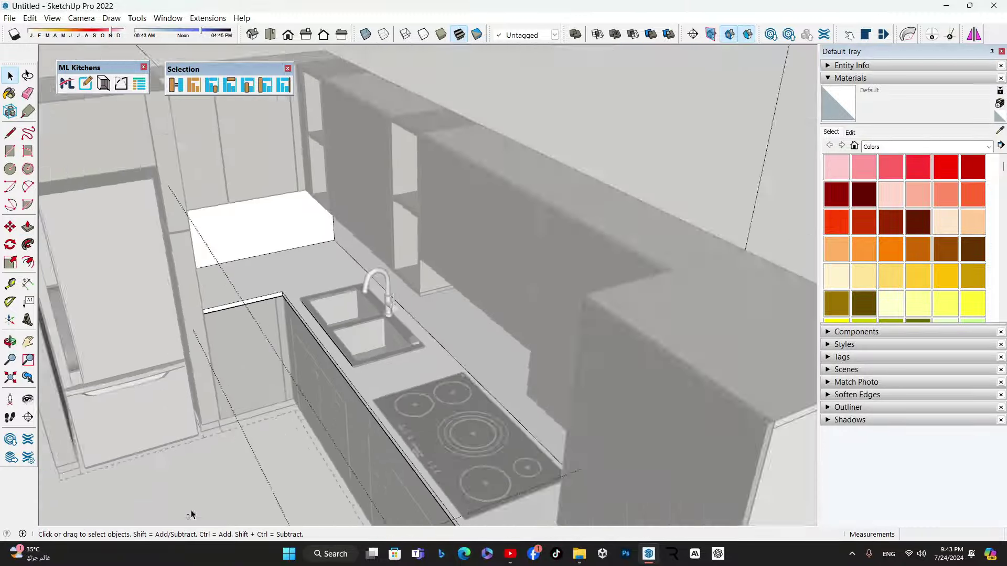
{"action": "middle_click_drag", "start_coordinate": [341, 340], "coordinate": [373, 389]}
{"action": "scroll", "coordinate": [570, 179], "scroll_direction": "up", "scroll_amount": 5}
{"action": "mouse_move", "coordinate": [571, 178]}
{"action": "middle_mouse_down"}
{"action": "mouse_move", "coordinate": [515, 396]}
{"action": "mouse_move", "coordinate": [461, 416]}
{"action": "middle_mouse_up"}
{"action": "scroll", "coordinate": [541, 407], "scroll_direction": "up", "scroll_amount": 3}
{"action": "scroll", "coordinate": [487, 371], "scroll_direction": "up", "scroll_amount": 3}
{"action": "scroll", "coordinate": [581, 459], "scroll_direction": "up", "scroll_amount": 3}
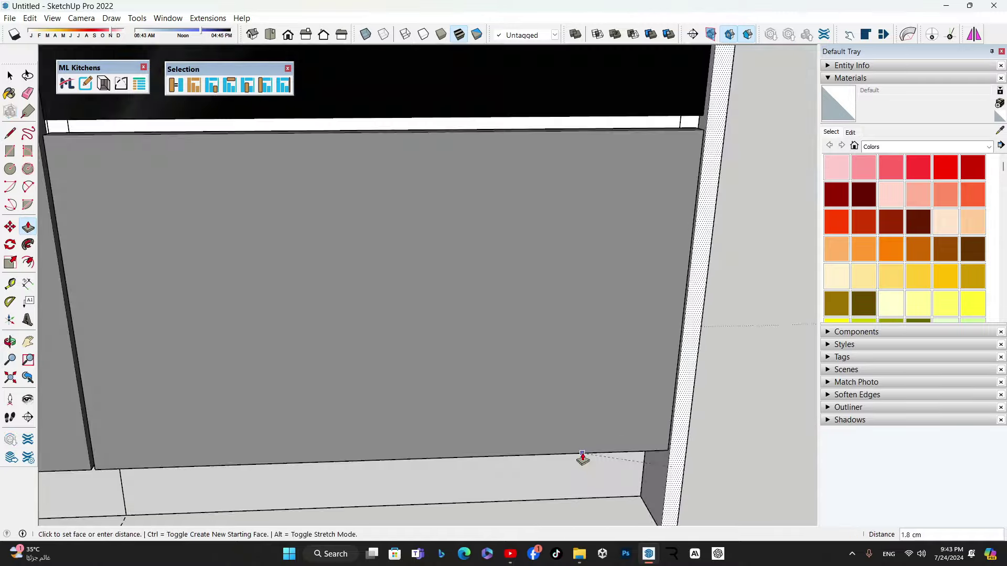
{"action": "scroll", "coordinate": [580, 459], "scroll_direction": "down", "scroll_amount": 5}
{"action": "middle_click_drag", "start_coordinate": [580, 459], "coordinate": [344, 504]}
{"action": "scroll", "coordinate": [544, 299], "scroll_direction": "down", "scroll_amount": 2}
{"action": "scroll", "coordinate": [544, 299], "scroll_direction": "down", "scroll_amount": 3}
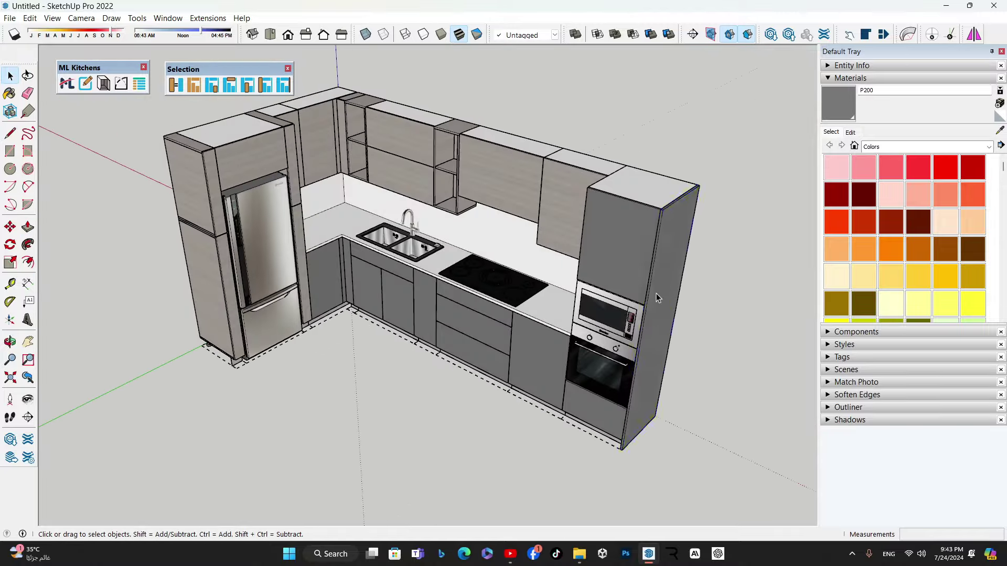
{"action": "scroll", "coordinate": [656, 293], "scroll_direction": "up", "scroll_amount": 4}
Step: Move and rotate the side panel at the base beside the fridge
{"action": "key", "text": "m"}
{"action": "scroll", "coordinate": [661, 420], "scroll_direction": "up", "scroll_amount": 3}
{"action": "middle_click_drag", "start_coordinate": [661, 421], "coordinate": [252, 308]}
{"action": "scroll", "coordinate": [252, 308], "scroll_direction": "up", "scroll_amount": 3}
{"action": "key", "text": "q"}
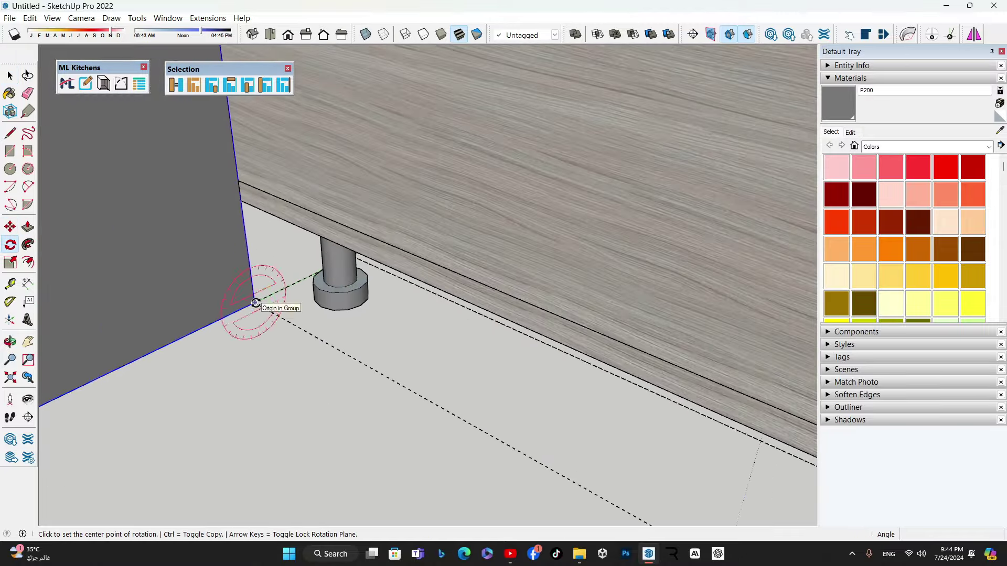
{"action": "scroll", "coordinate": [243, 372], "scroll_direction": "up", "scroll_amount": 2}
{"action": "scroll", "coordinate": [242, 372], "scroll_direction": "down", "scroll_amount": 5}
{"action": "mouse_move", "coordinate": [285, 251]}
{"action": "middle_mouse_down"}
{"action": "mouse_move", "coordinate": [330, 420]}
{"action": "mouse_move", "coordinate": [355, 318]}
{"action": "mouse_move", "coordinate": [382, 431]}
{"action": "mouse_move", "coordinate": [427, 418]}
{"action": "mouse_move", "coordinate": [422, 436]}
{"action": "middle_mouse_up"}
{"action": "scroll", "coordinate": [330, 420], "scroll_direction": "down", "scroll_amount": 4}
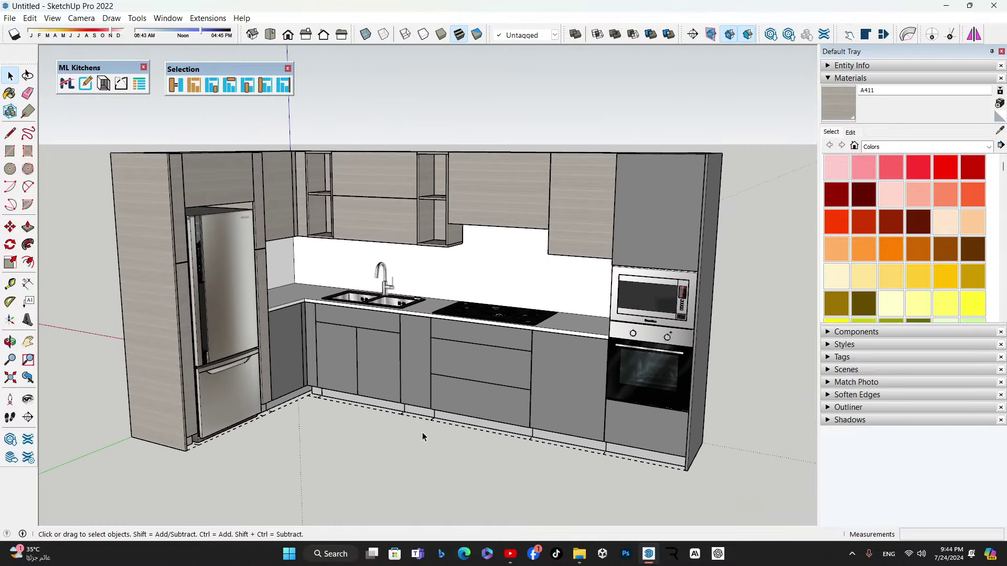
Step: Generate the ML Kitchens cabinet invoice and review its 18 units totalling $6016.00
{"action": "left_click", "coordinate": [144, 89]}
{"action": "scroll", "coordinate": [310, 235], "scroll_direction": "down", "scroll_amount": 1}
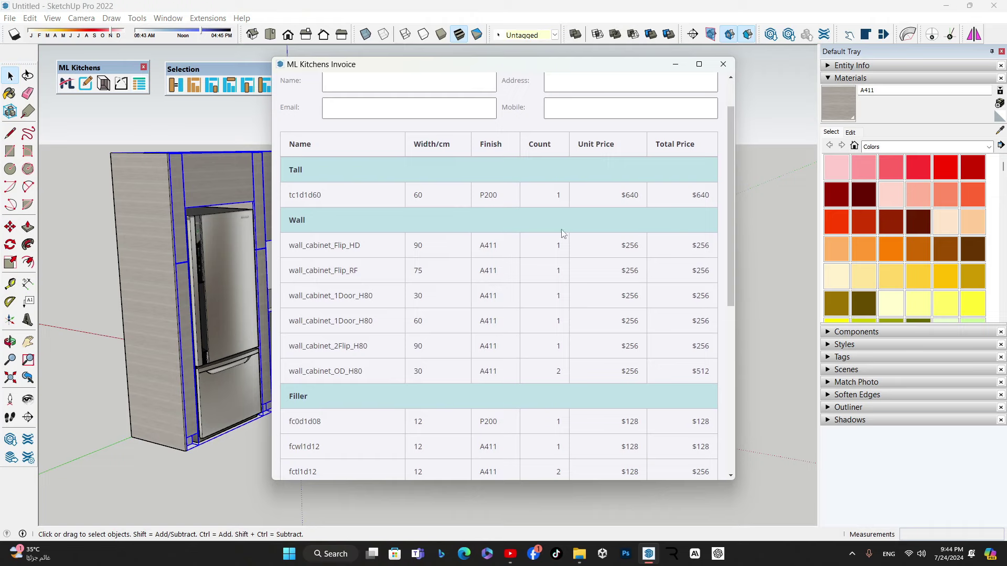
{"action": "scroll", "coordinate": [334, 252], "scroll_direction": "down", "scroll_amount": 3}
{"action": "scroll", "coordinate": [608, 278], "scroll_direction": "down", "scroll_amount": 3}
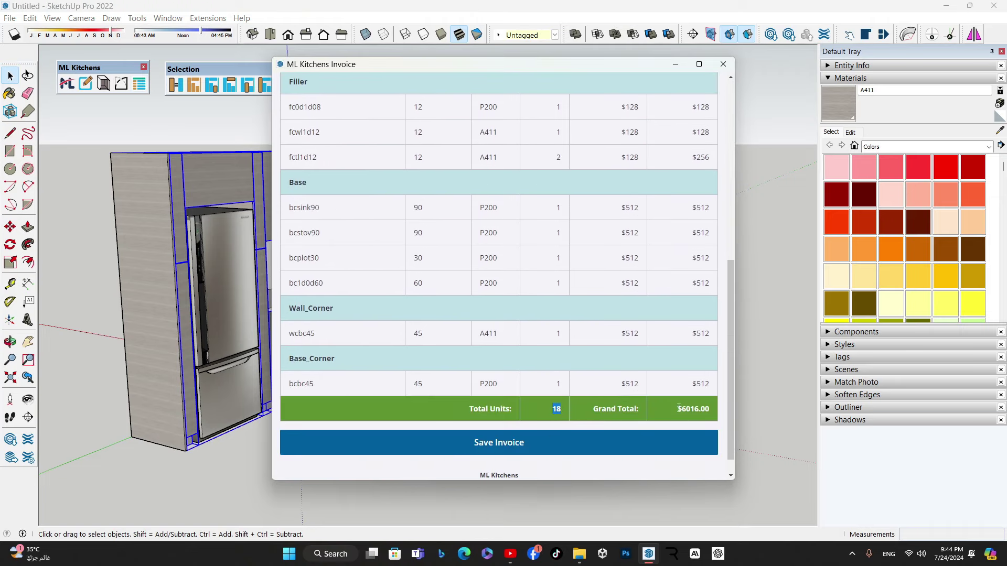
{"action": "scroll", "coordinate": [606, 357], "scroll_direction": "up", "scroll_amount": 7}
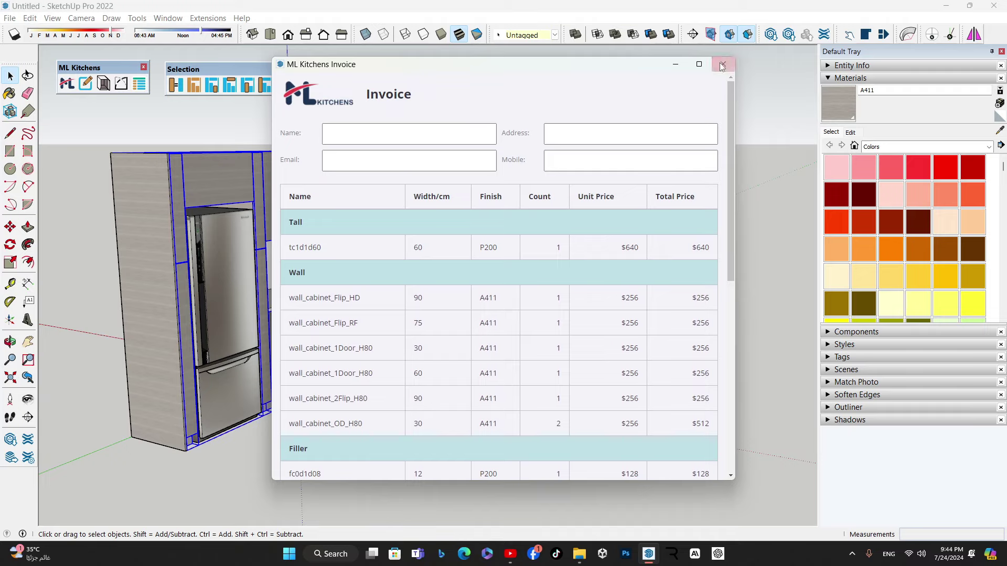
{"action": "scroll", "coordinate": [681, 144], "scroll_direction": "down", "scroll_amount": 6}
{"action": "scroll", "coordinate": [674, 180], "scroll_direction": "down", "scroll_amount": 2}
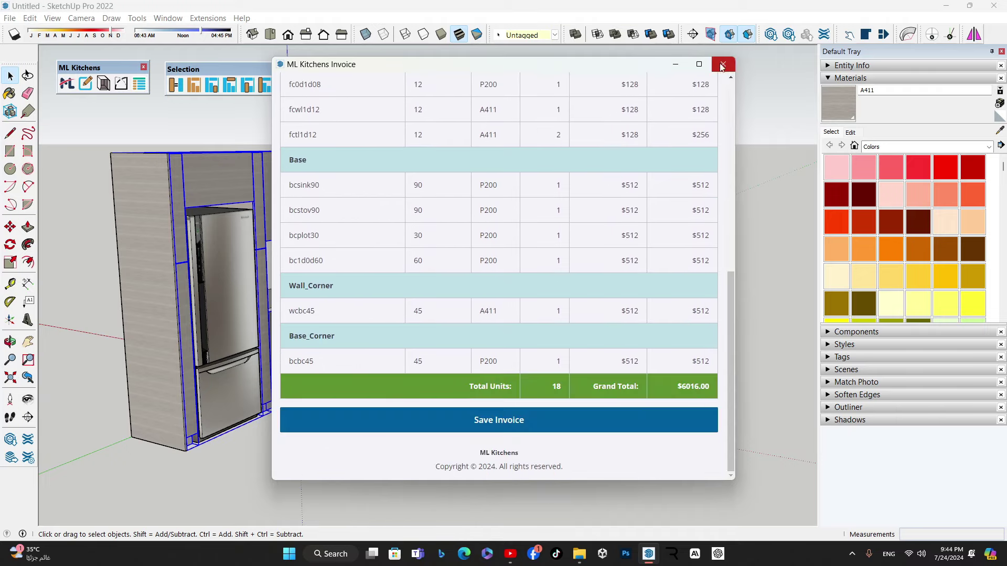
Step: Close the ML Kitchens Invoice window
{"action": "left_click", "coordinate": [722, 65]}
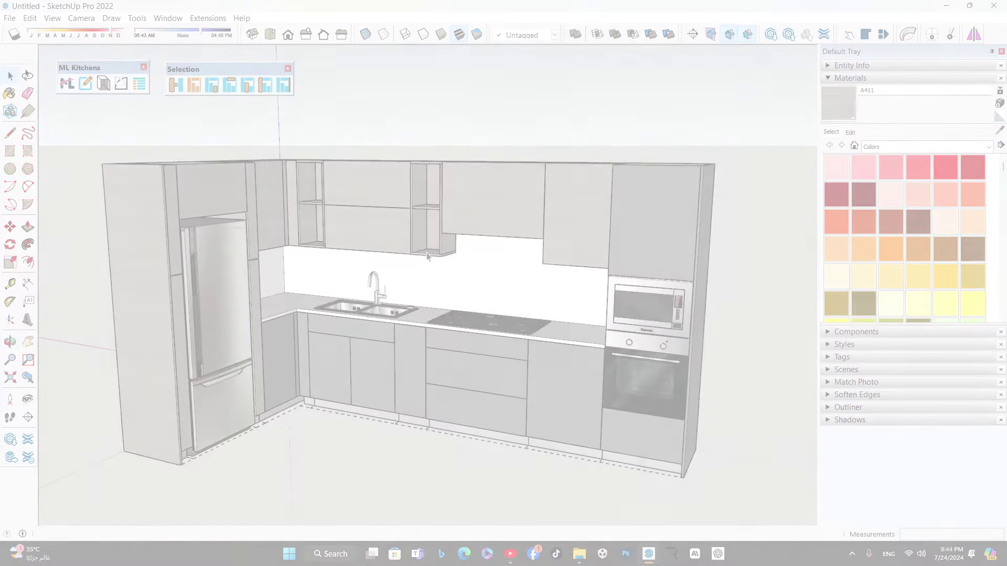